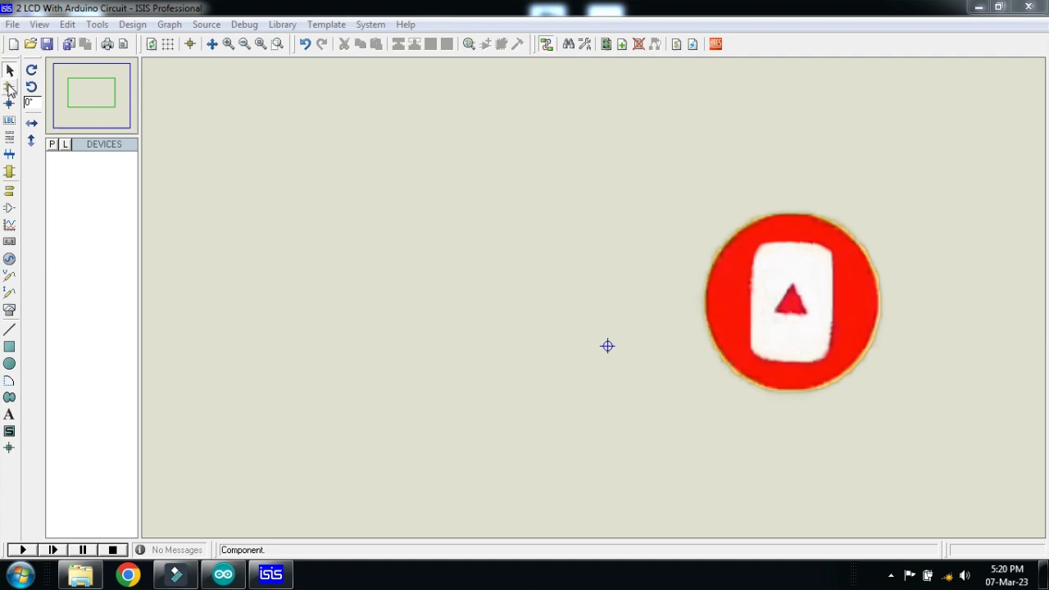
# Step: Add SIMULINO UNO from the ARDUINO category and the LM044L 20x4 LCD to the parts list
pyautogui.click(53, 144)
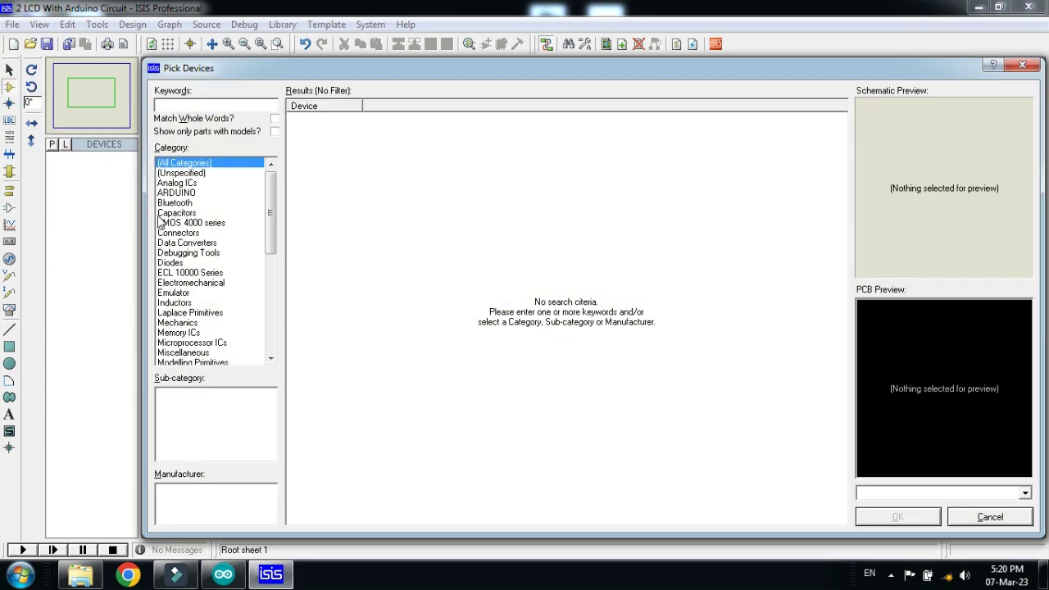
pyautogui.click(177, 193)
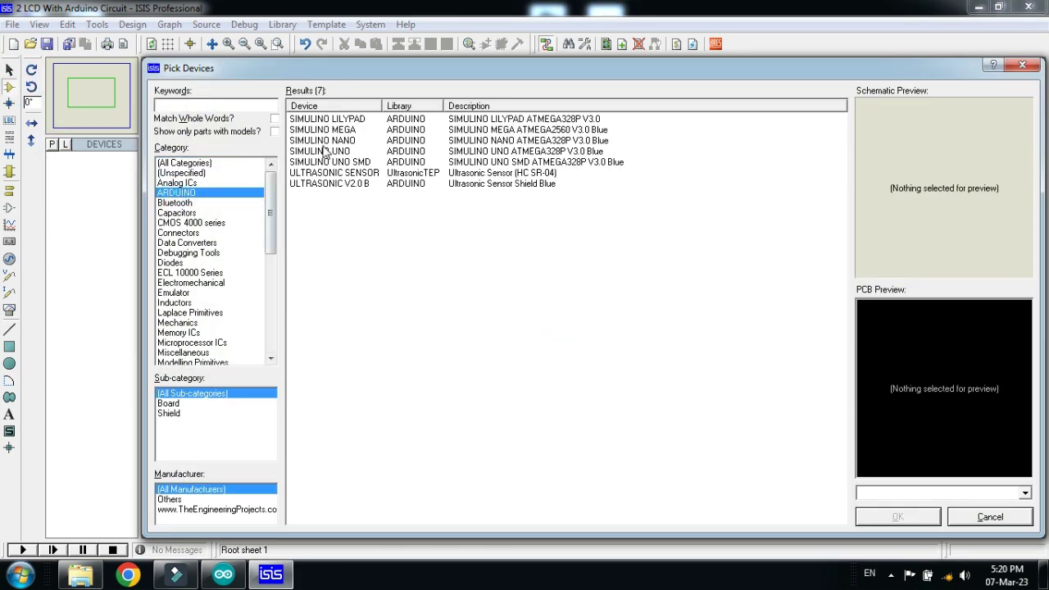
pyautogui.click(327, 151)
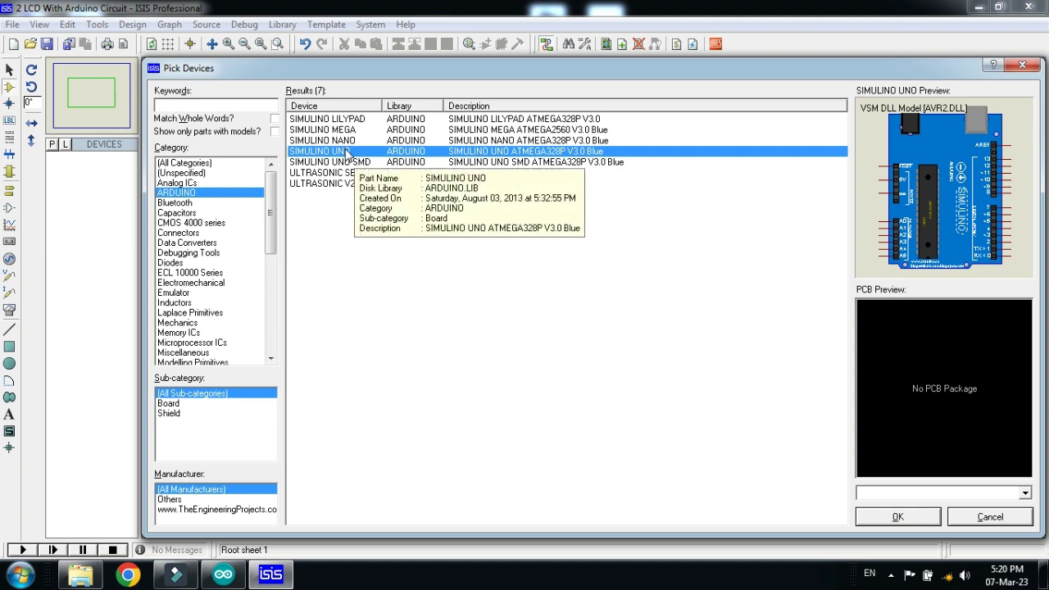
pyautogui.doubleClick(348, 152)
pyautogui.click(188, 103)
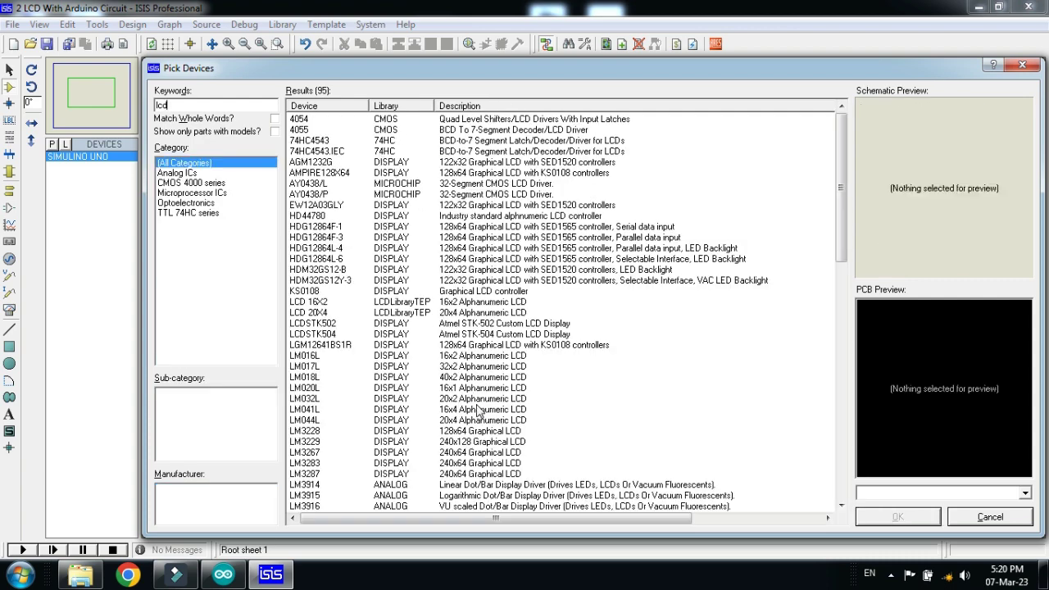
pyautogui.click(473, 419)
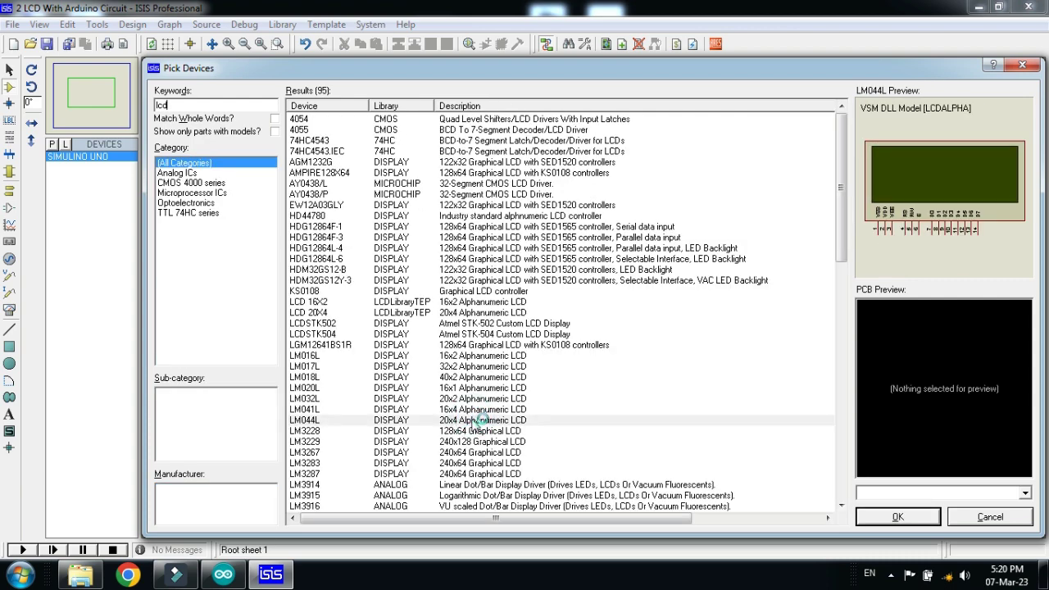
pyautogui.click(483, 422)
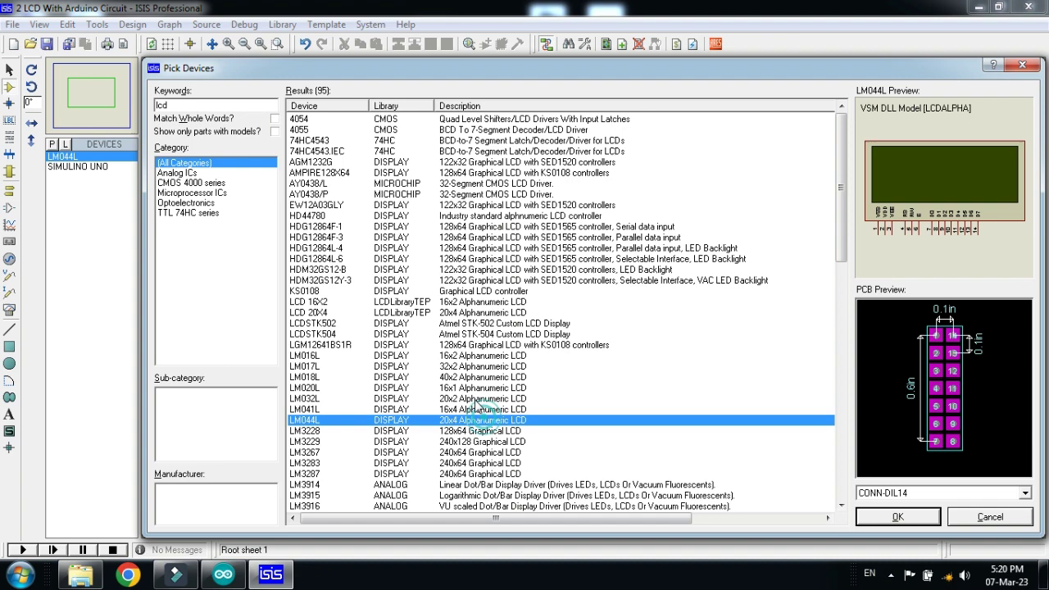
pyautogui.click(899, 516)
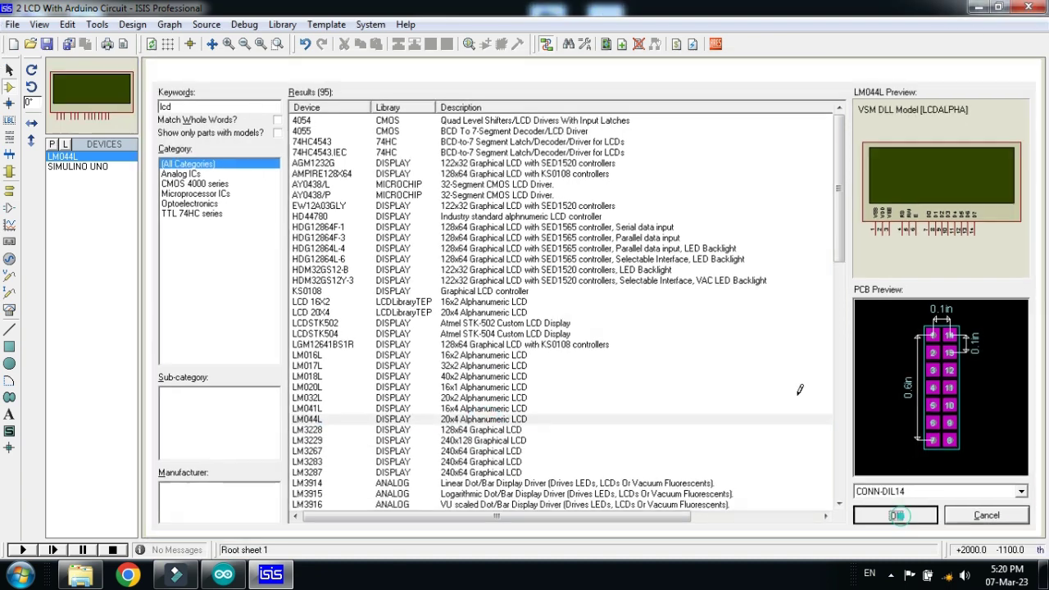
# Step: Place the SIMULINO UNO board SIM1 on the schematic sheet
pyautogui.click(107, 168)
pyautogui.click(607, 346)
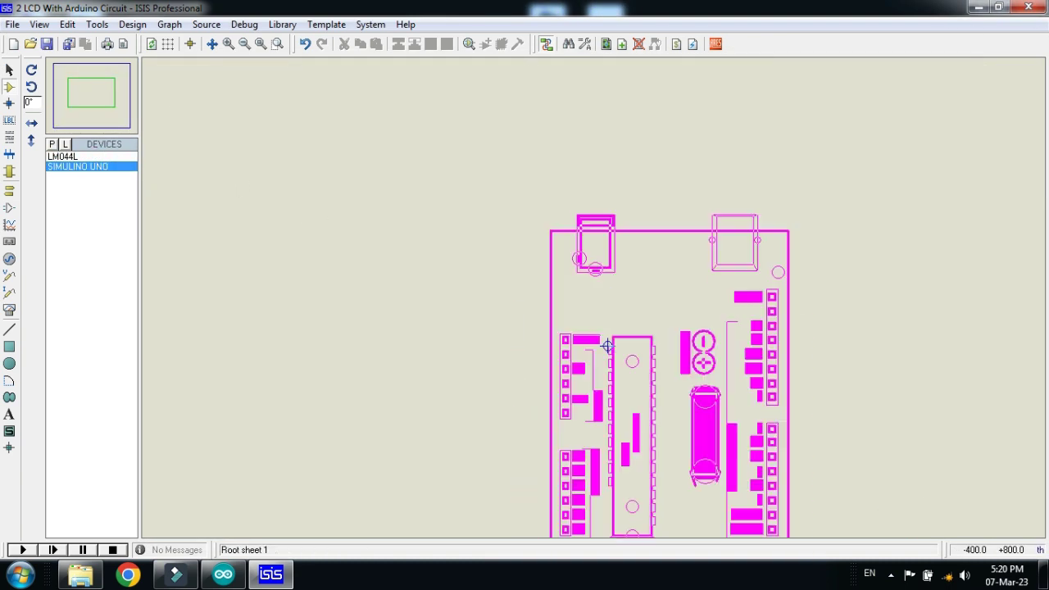
pyautogui.scroll(-2, 607, 346)
pyautogui.click(607, 346)
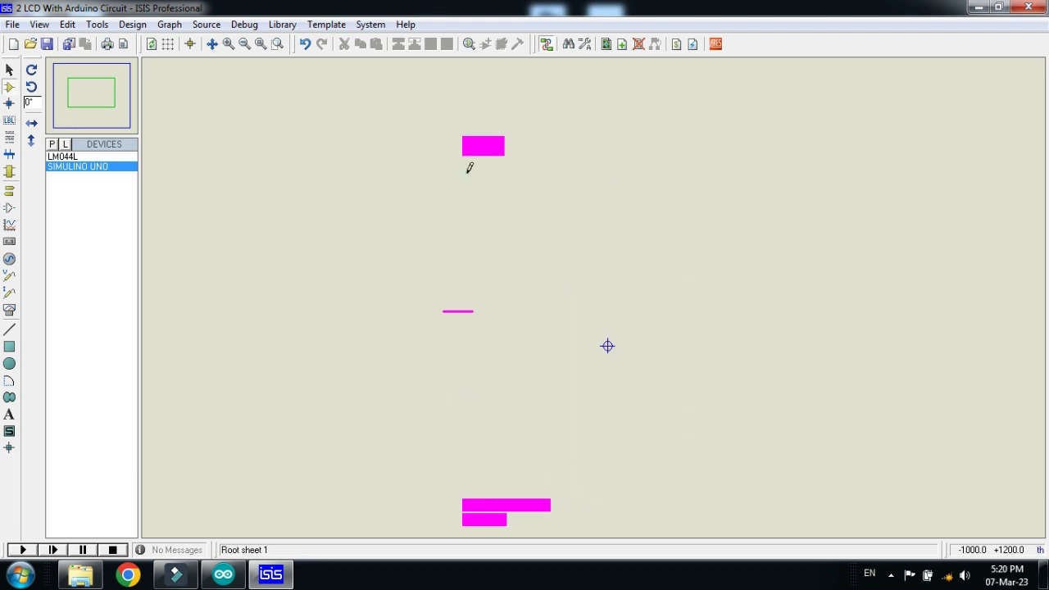
pyautogui.scroll(-2, 225, 204)
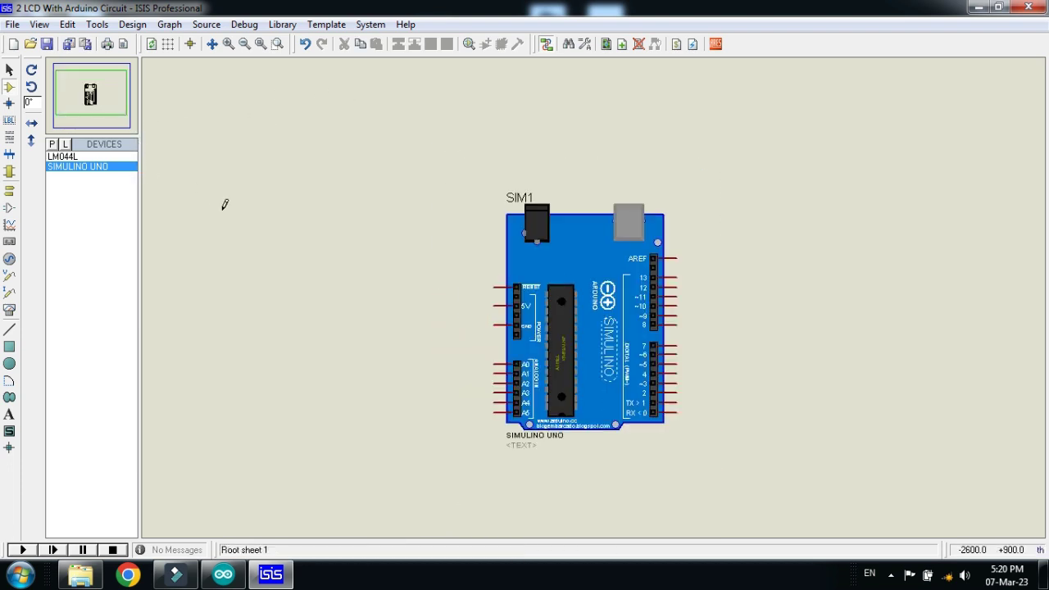
# Step: Place two LM044L displays, LCD1 above-left and LCD2 above-right of the board, aligned
pyautogui.click(72, 157)
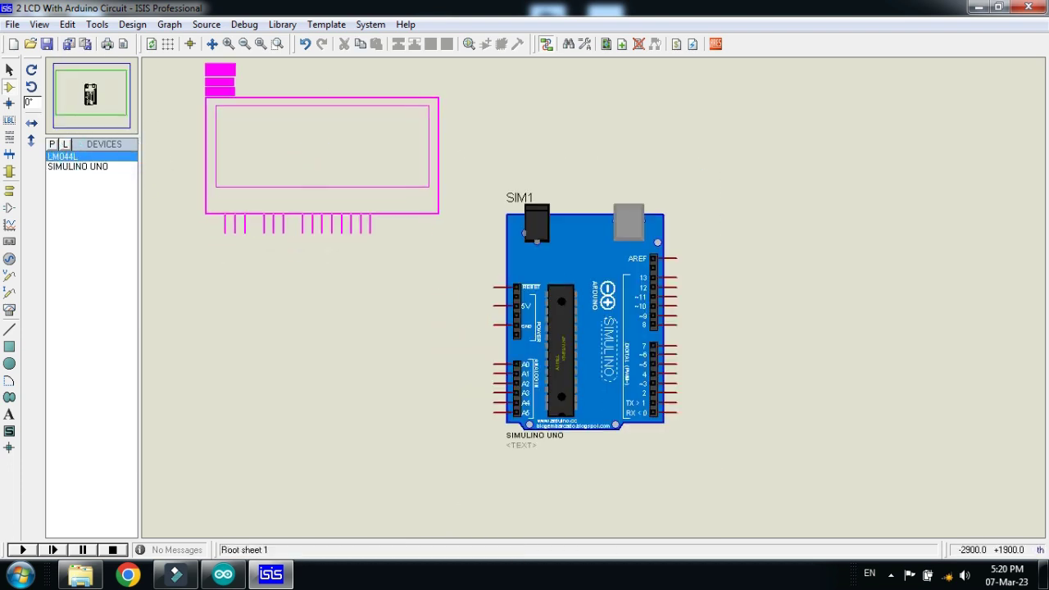
pyautogui.click(379, 154)
pyautogui.click(803, 135)
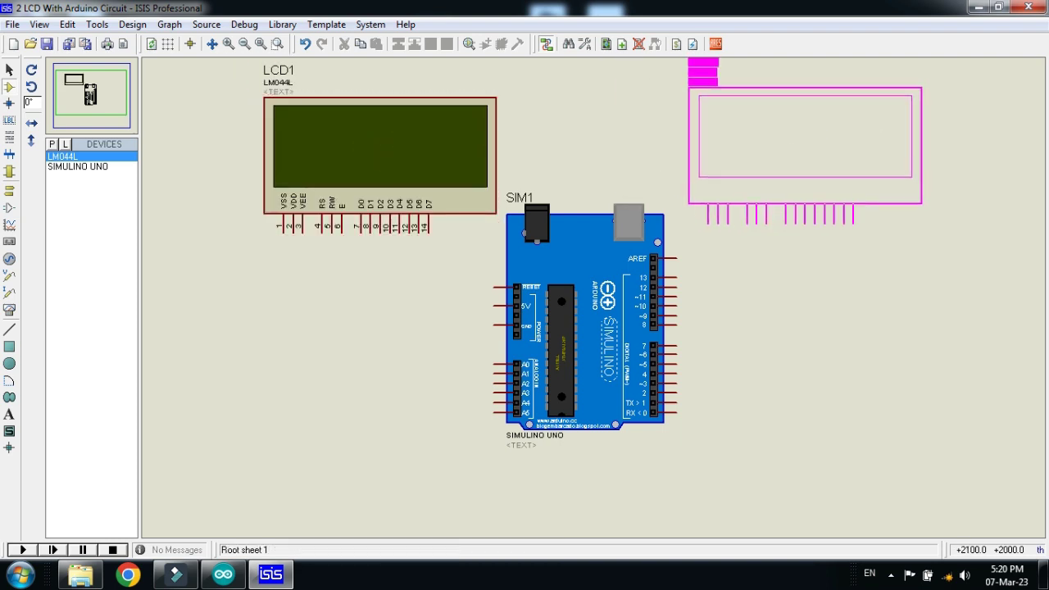
pyautogui.click(805, 145)
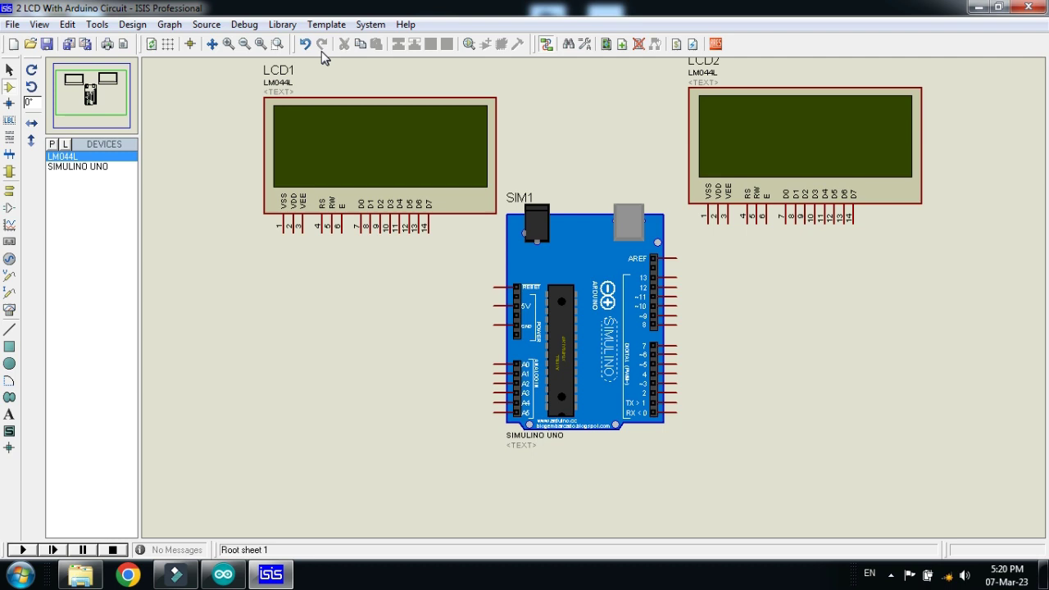
pyautogui.moveTo(702, 100); pyautogui.dragTo(703, 110)
pyautogui.click(582, 104)
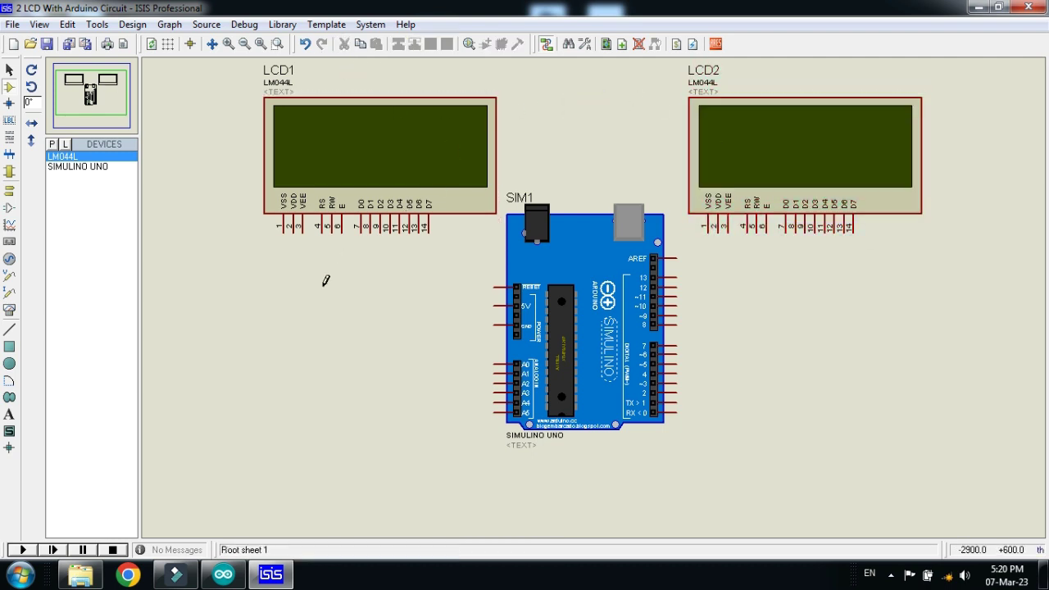
# Step: Place a default terminal below LCD1 and rotate it to point up at the pins
pyautogui.scroll(3, 361, 243)
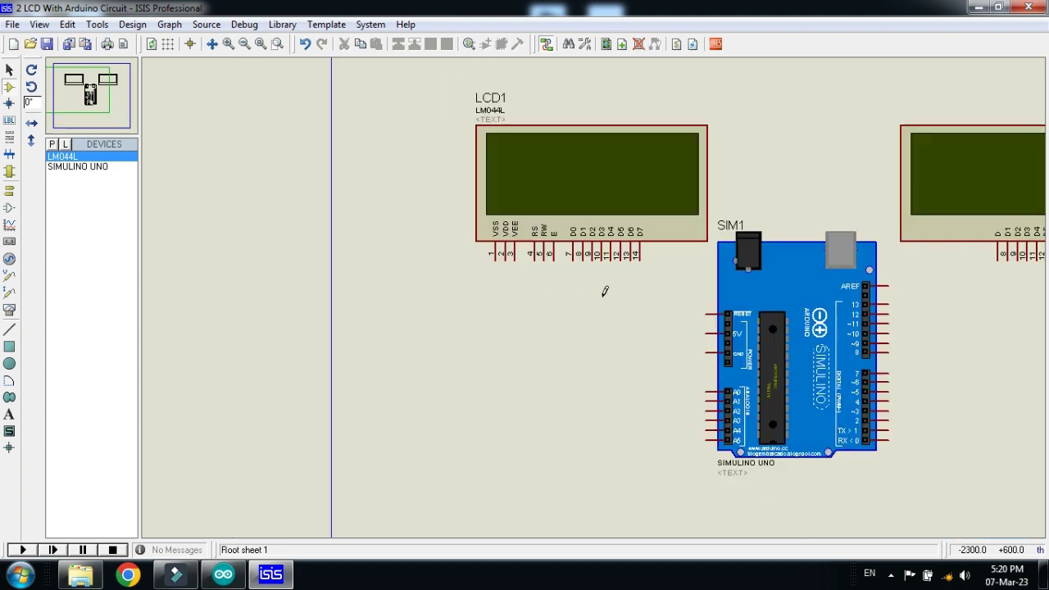
pyautogui.scroll(1, 335, 258)
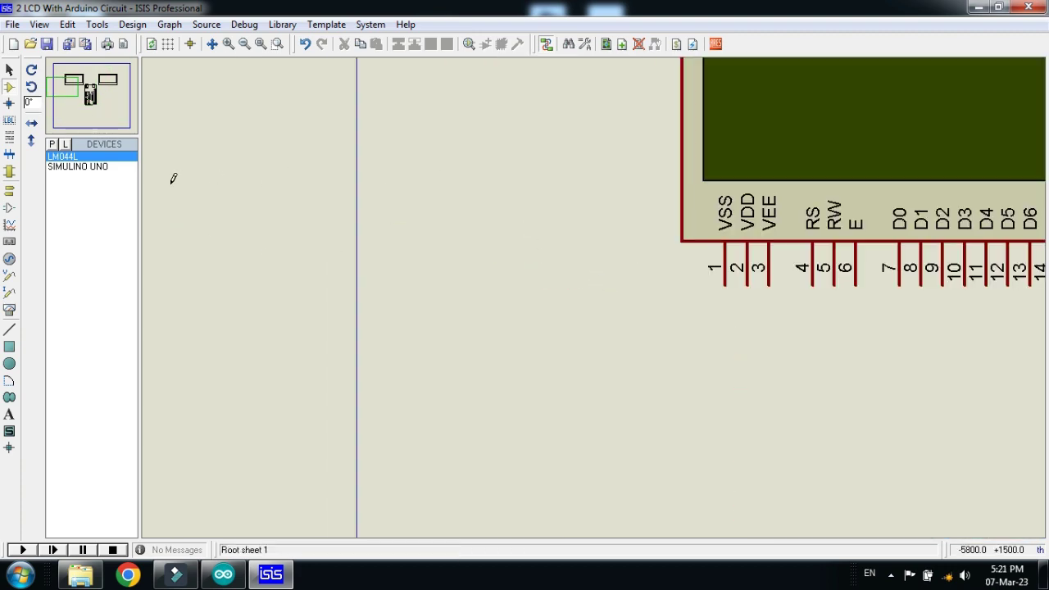
pyautogui.moveTo(49, 72); pyautogui.dragTo(78, 88)
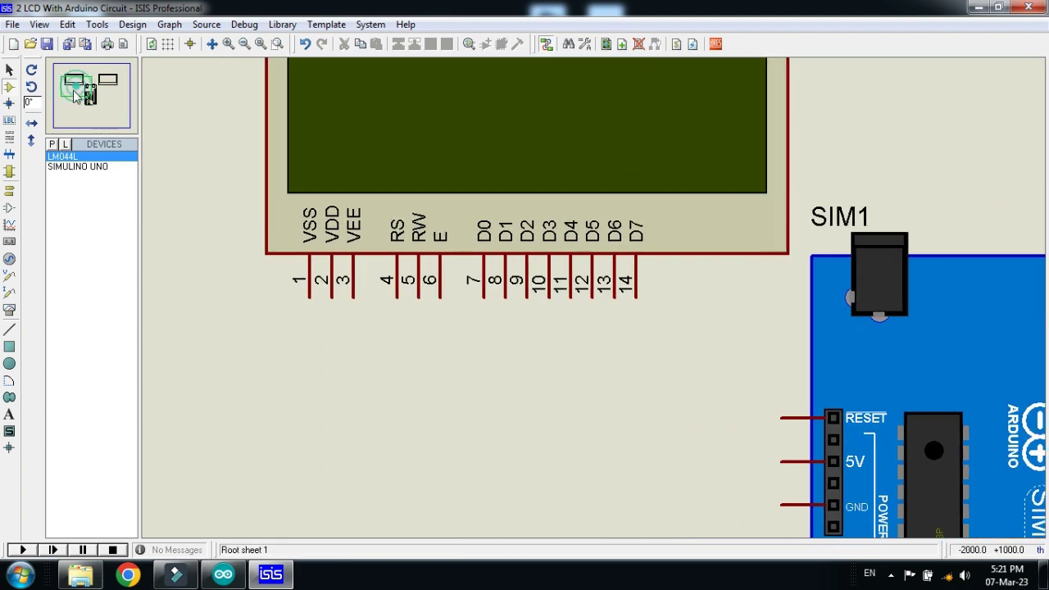
pyautogui.click(9, 189)
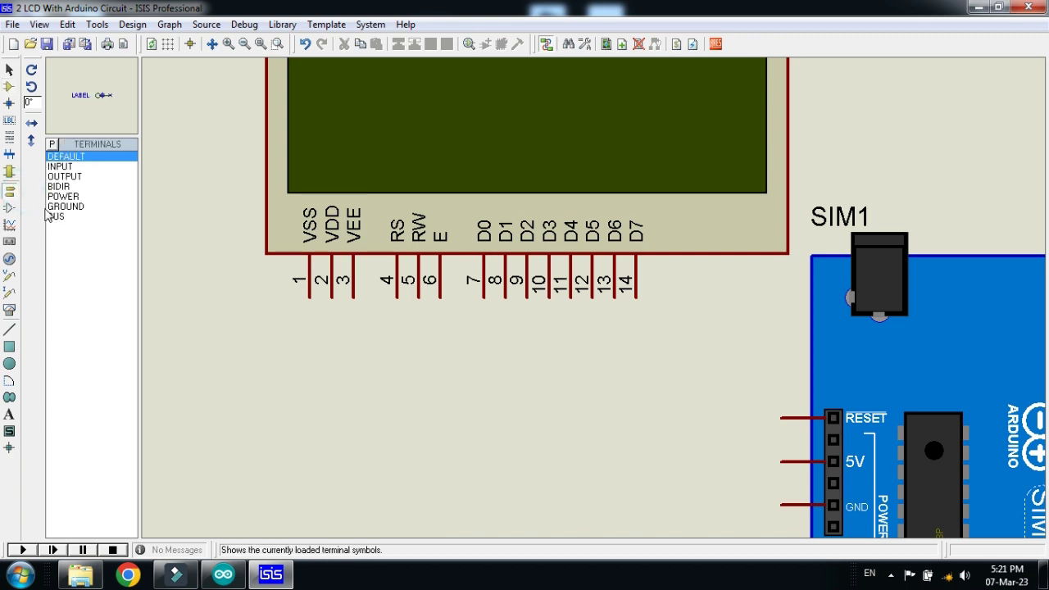
pyautogui.click(407, 407)
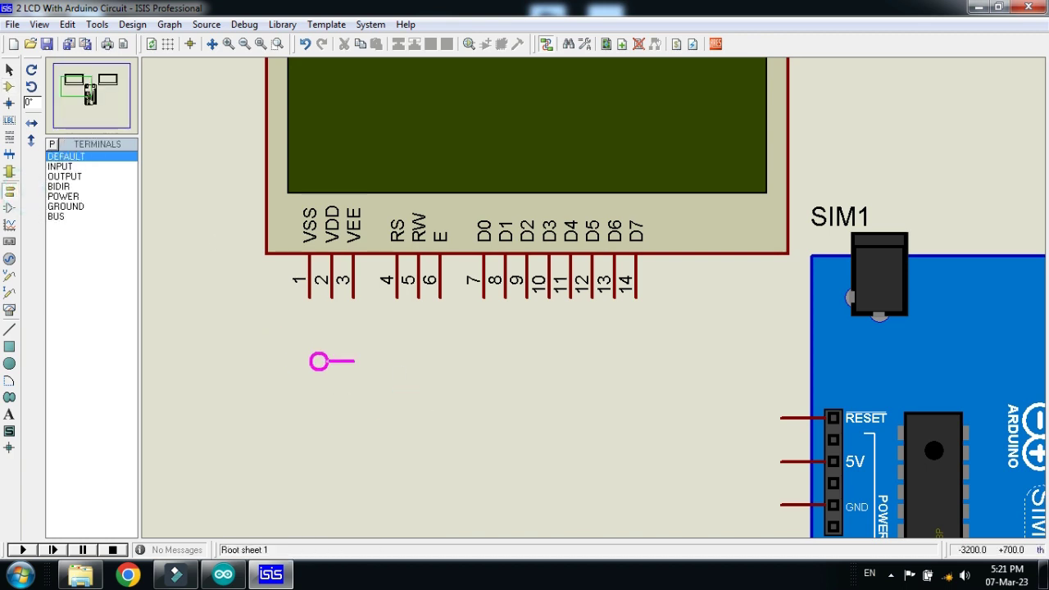
pyautogui.click(338, 368)
pyautogui.rightClick(350, 361)
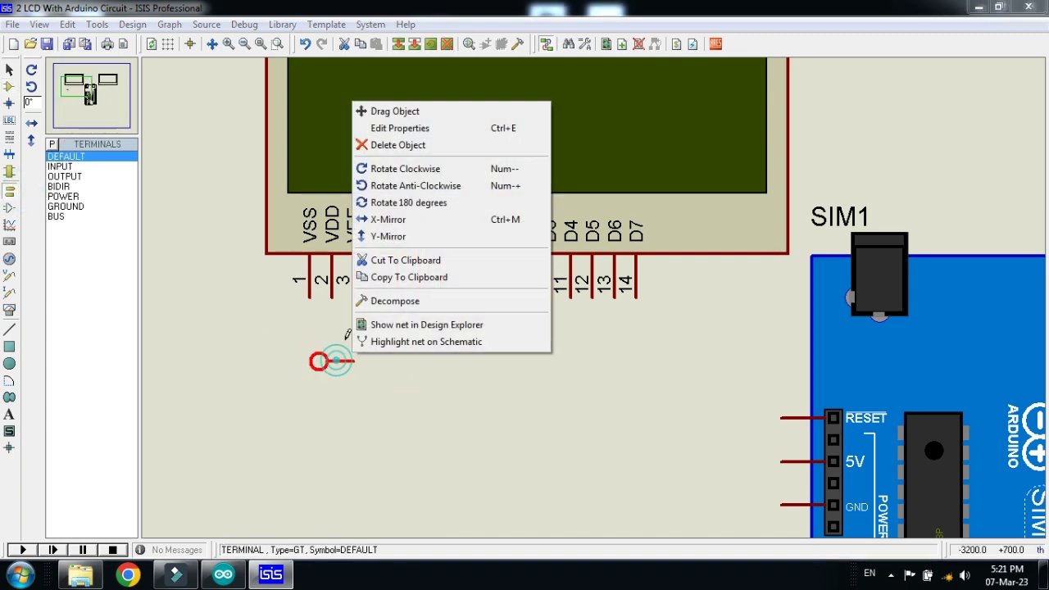
pyautogui.click(370, 174)
# Step: Copy the terminal under LCD1's RS, E, D4, D5, D6 and D7 pins
pyautogui.moveTo(268, 318); pyautogui.dragTo(374, 448)
pyautogui.rightClick(305, 377)
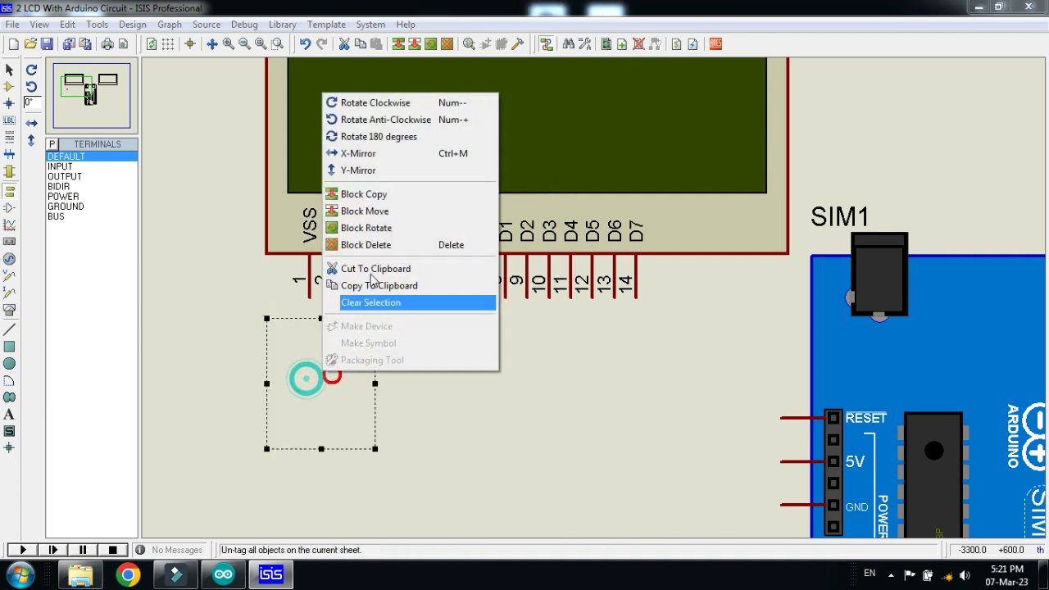
pyautogui.click(385, 200)
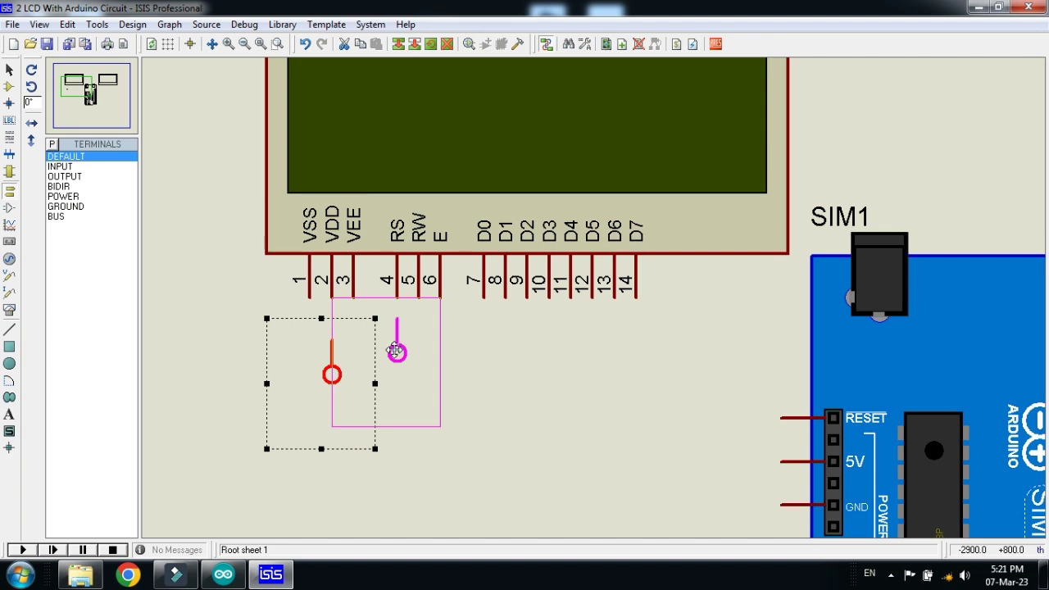
pyautogui.click(396, 351)
pyautogui.click(439, 351)
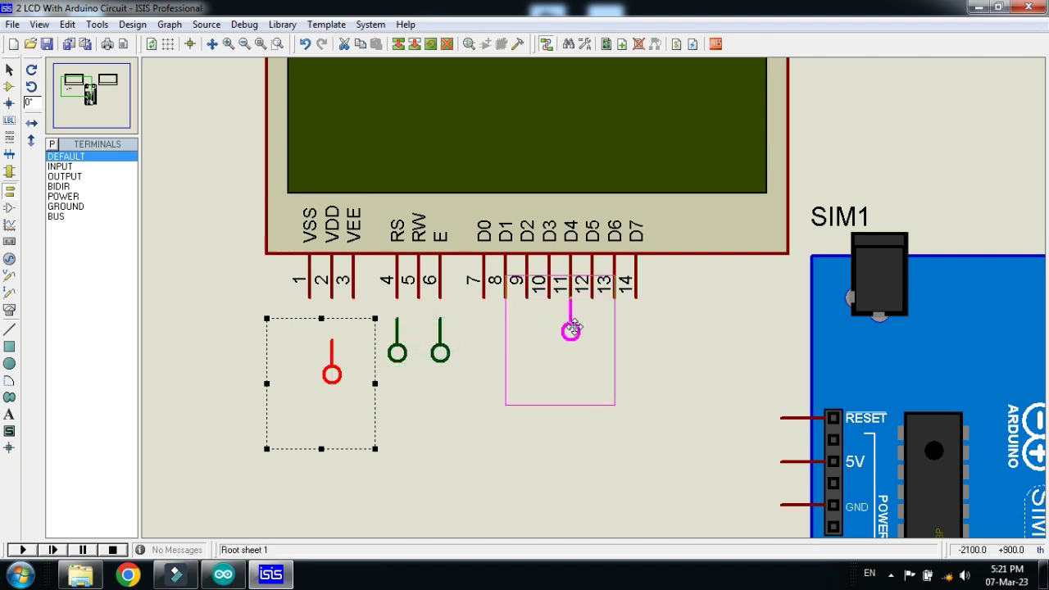
pyautogui.click(571, 351)
pyautogui.click(592, 351)
pyautogui.click(614, 351)
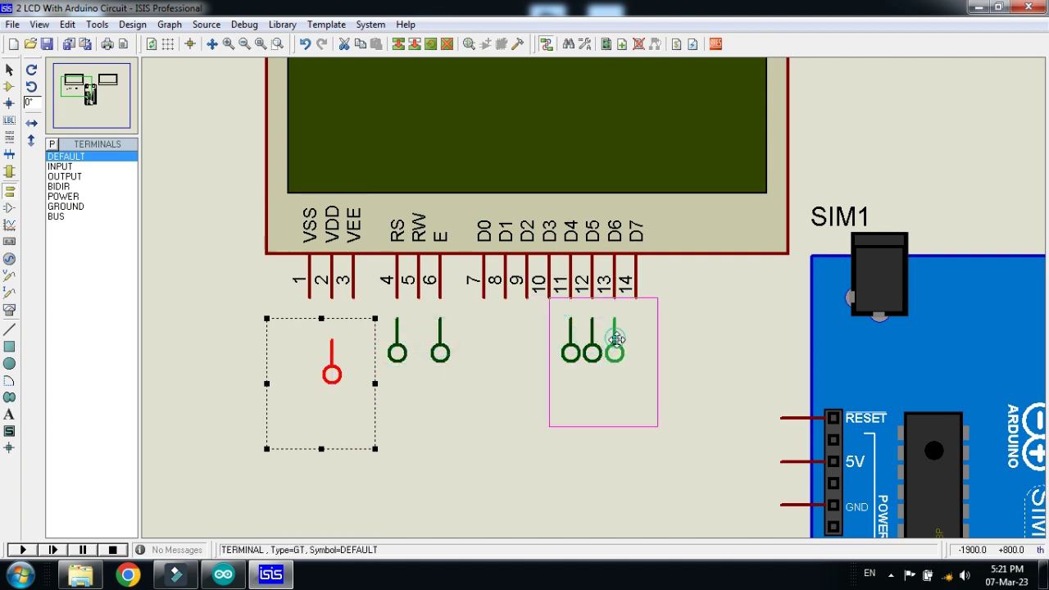
pyautogui.click(635, 350)
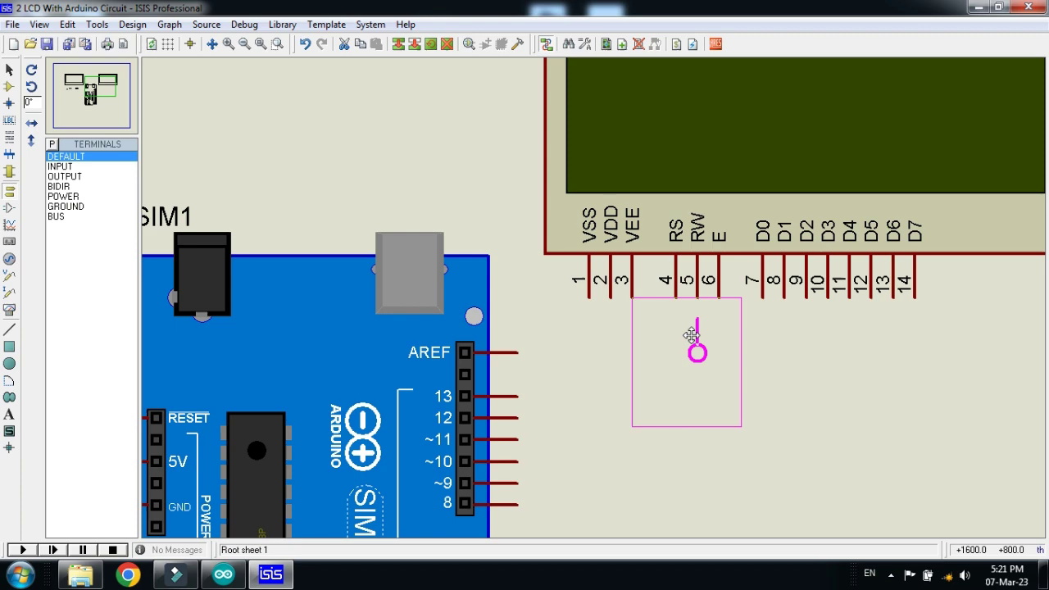
pyautogui.rightClick(691, 333)
# Step: Delete the stray terminal under the VDD pin
pyautogui.scroll(2, 580, 300)
pyautogui.scroll(-3, 506, 297)
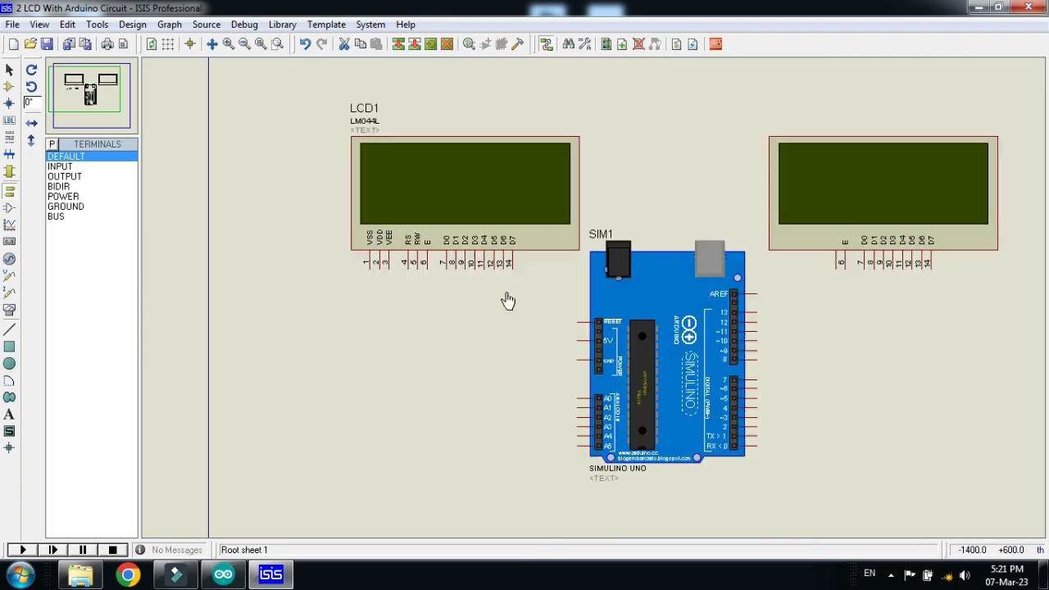
pyautogui.scroll(3, 328, 328)
pyautogui.rightClick(307, 330)
pyautogui.rightClick(496, 375)
pyautogui.rightClick(316, 333)
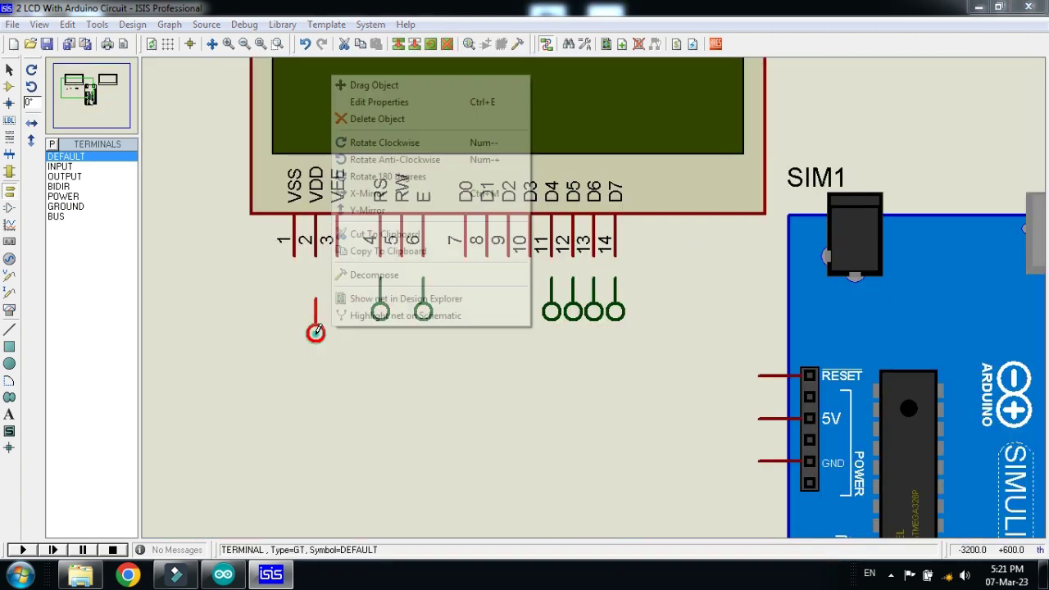
pyautogui.click(316, 333)
pyautogui.click(316, 333)
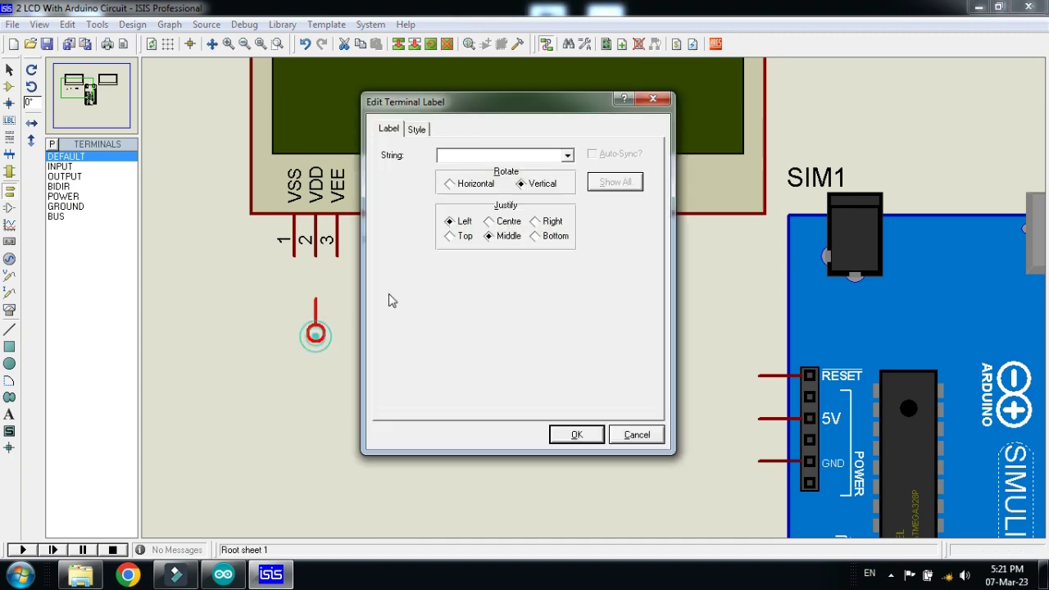
pyautogui.click(661, 105)
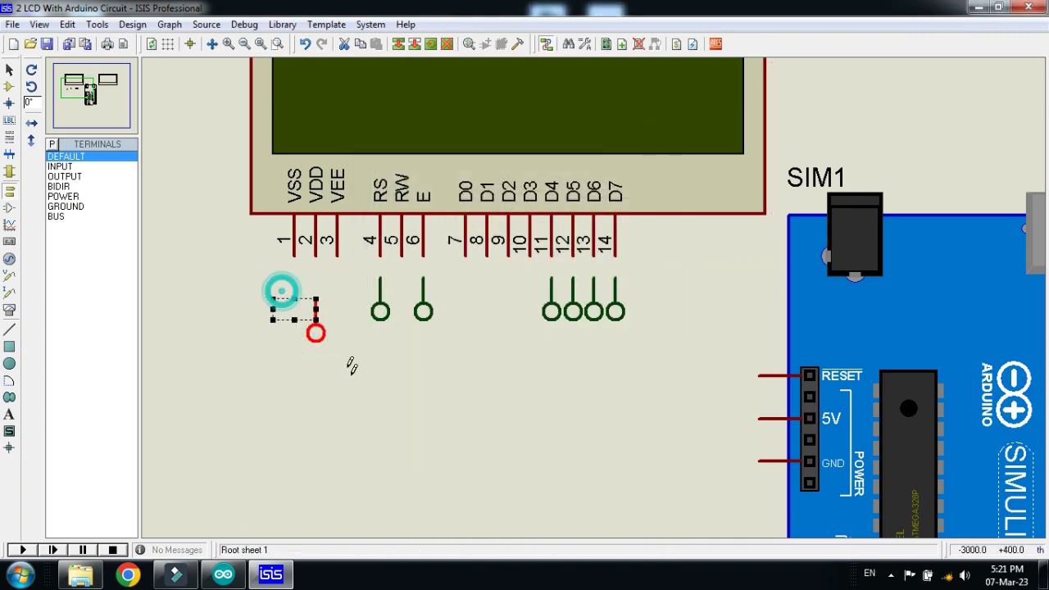
pyautogui.rightClick(315, 331)
pyautogui.click(379, 121)
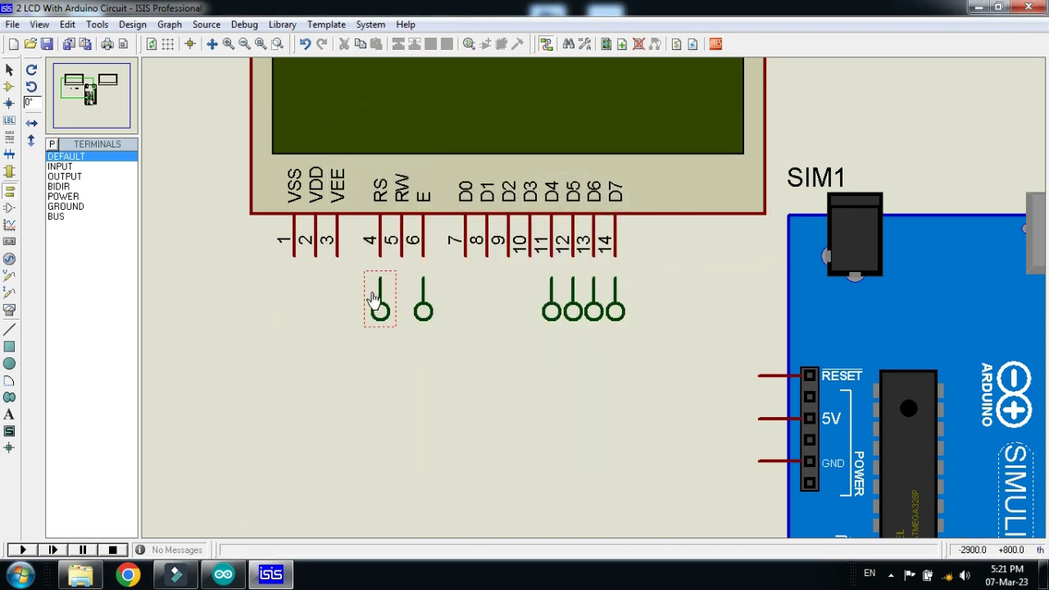
# Step: Wire the RS, E, D4, D5, D6 and D7 pins down to their terminals
pyautogui.click(379, 257)
pyautogui.click(380, 277)
pyautogui.click(424, 256)
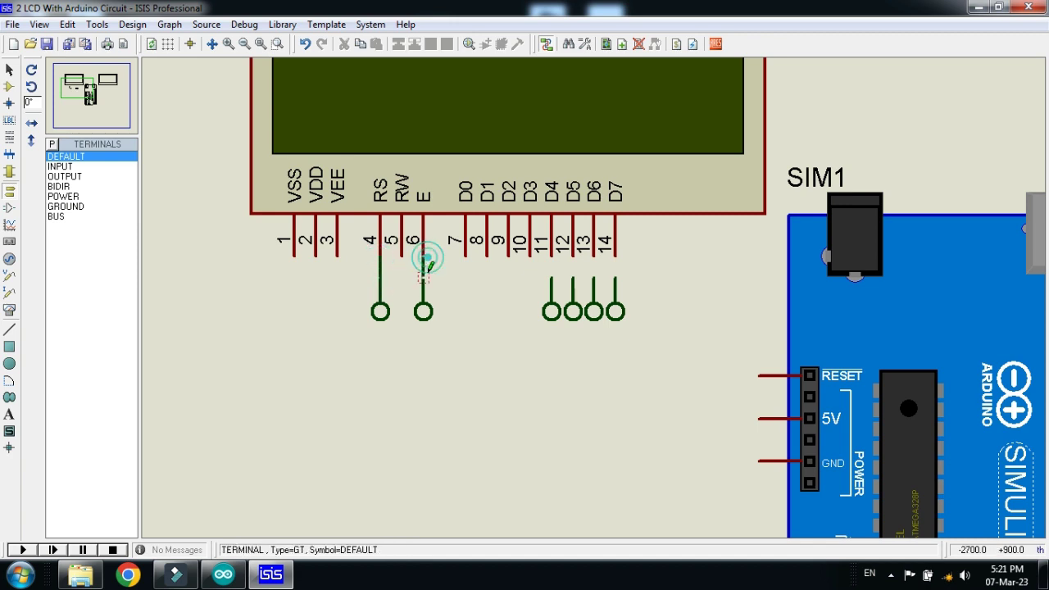
pyautogui.click(424, 275)
pyautogui.click(550, 256)
pyautogui.click(551, 277)
pyautogui.click(572, 257)
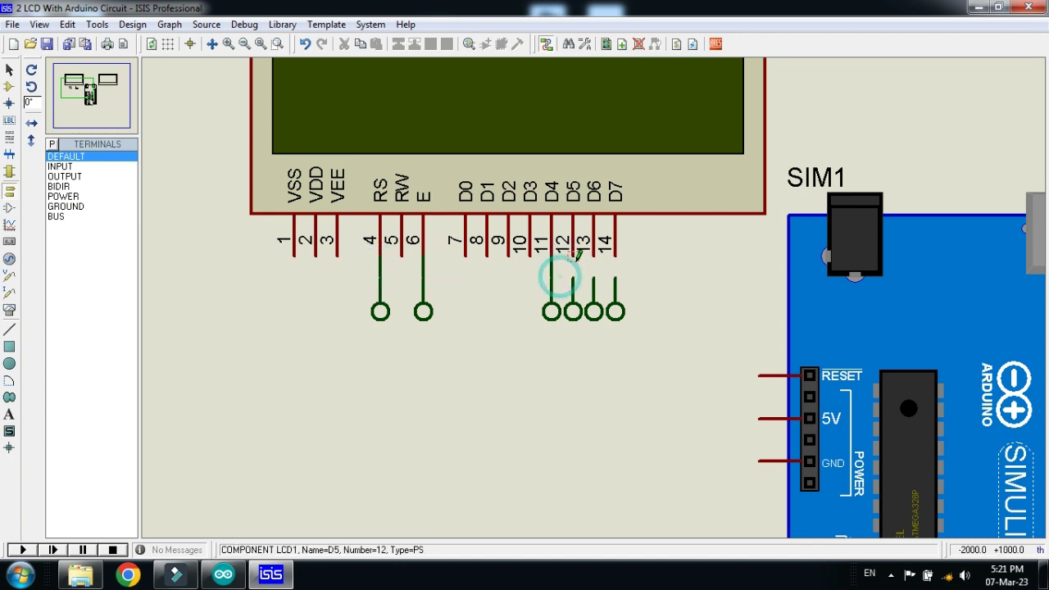
pyautogui.click(572, 277)
pyautogui.click(593, 256)
pyautogui.click(594, 277)
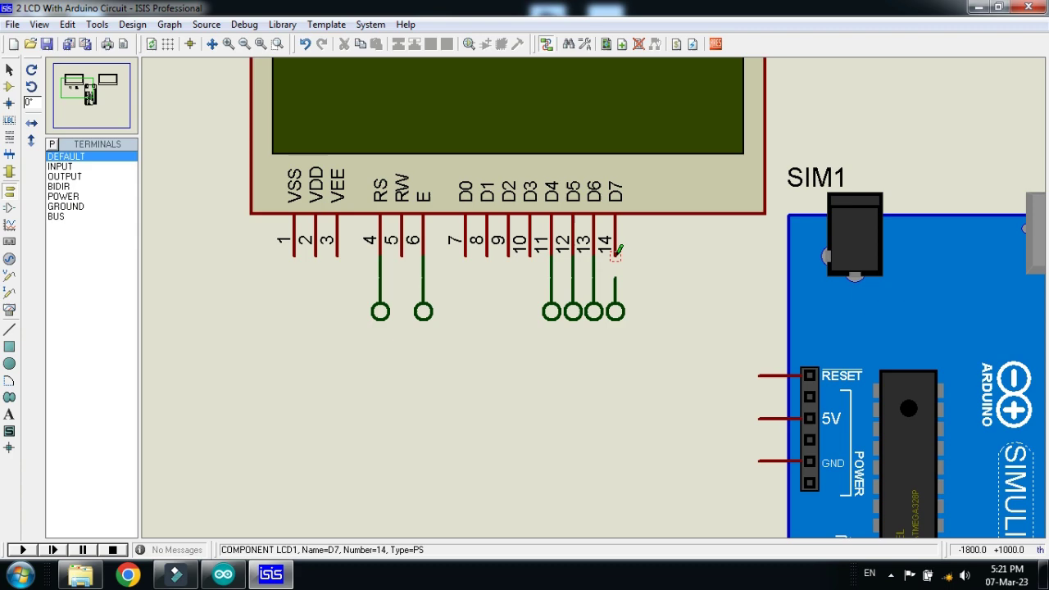
pyautogui.click(614, 256)
pyautogui.click(614, 277)
# Step: Mirror a terminal to face the Simulino and move it beside digital pin 13
pyautogui.scroll(-3, 651, 288)
pyautogui.scroll(3, 595, 290)
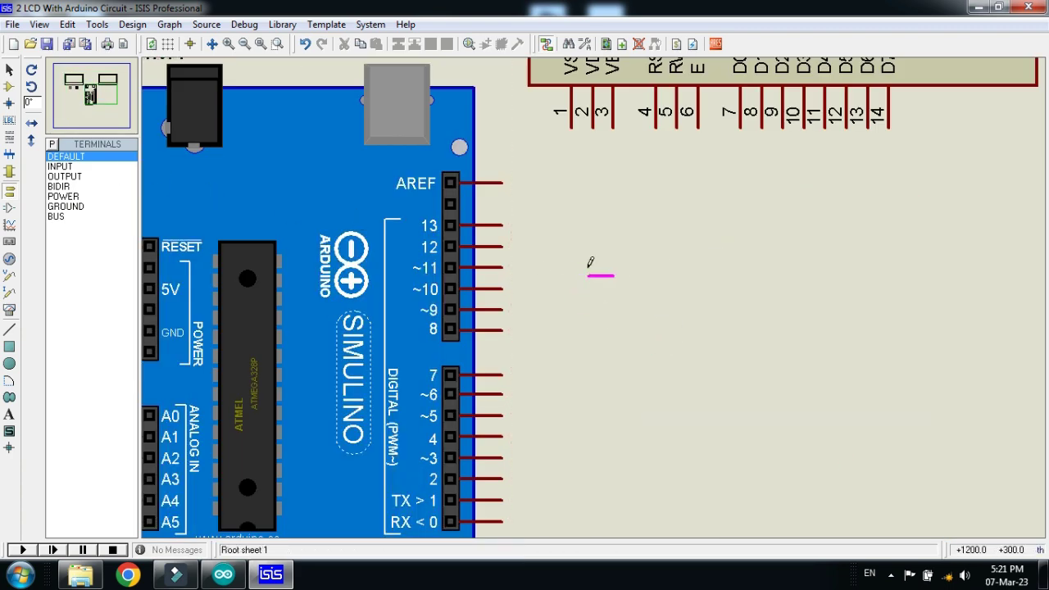
pyautogui.rightClick(583, 263)
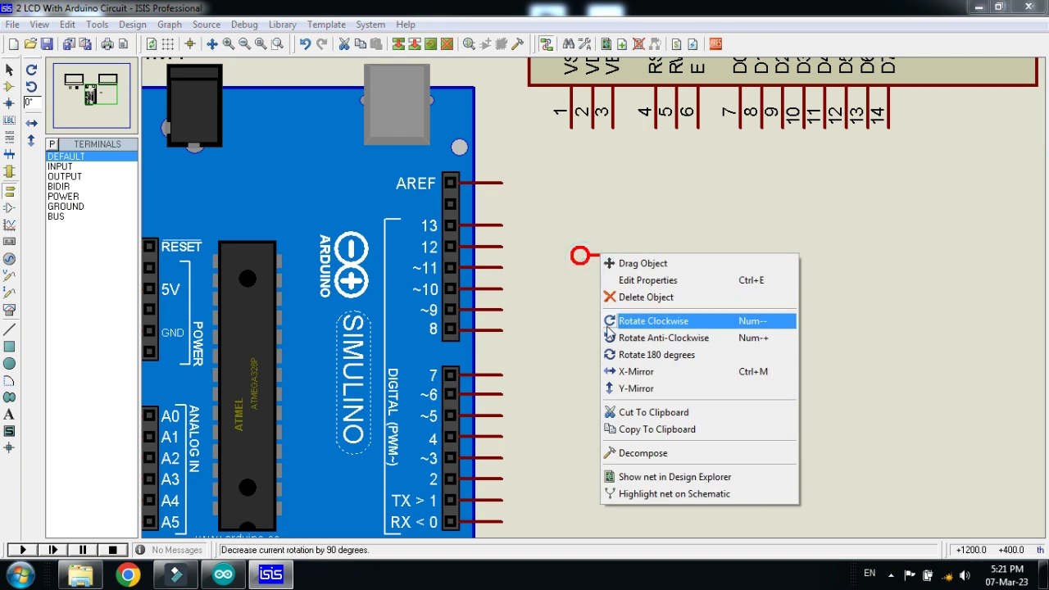
pyautogui.click(635, 371)
pyautogui.click(554, 225)
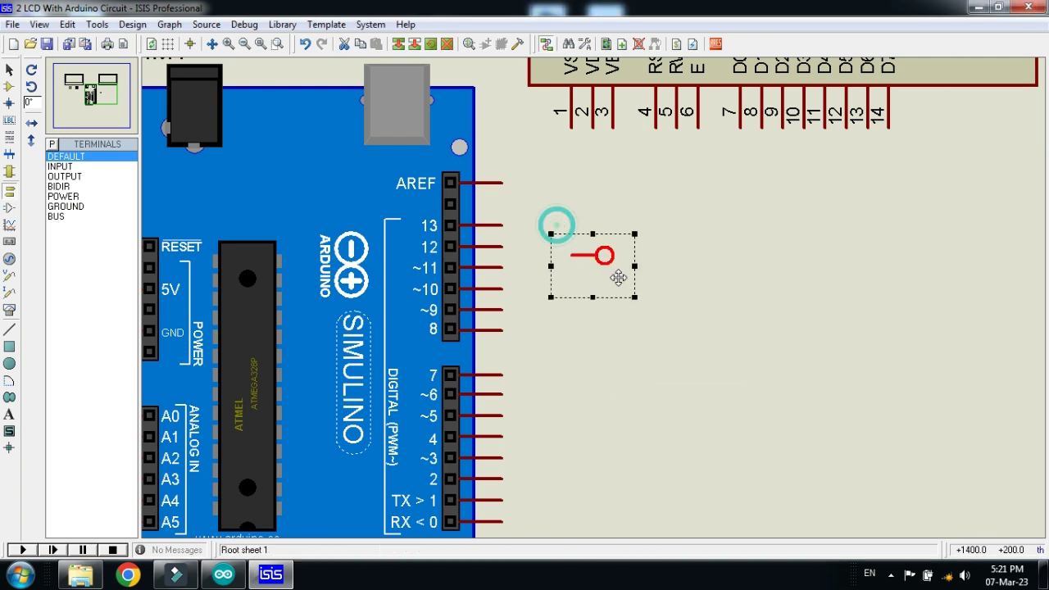
pyautogui.moveTo(604, 261); pyautogui.dragTo(557, 217)
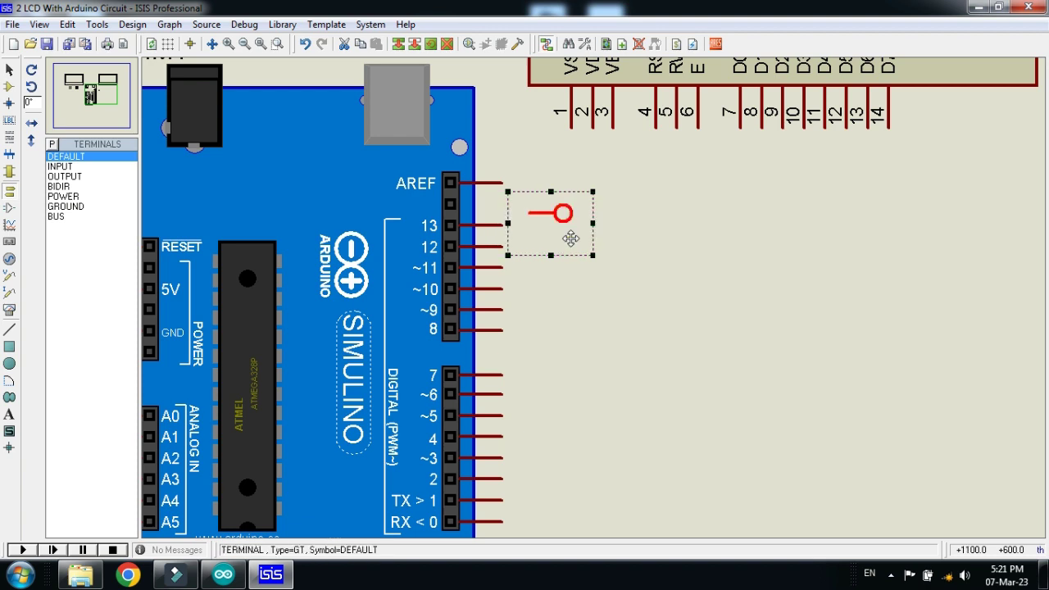
pyautogui.click(573, 331)
# Step: Copy the terminal down the column beside pins 12 through 7
pyautogui.click(562, 213)
pyautogui.rightClick(557, 212)
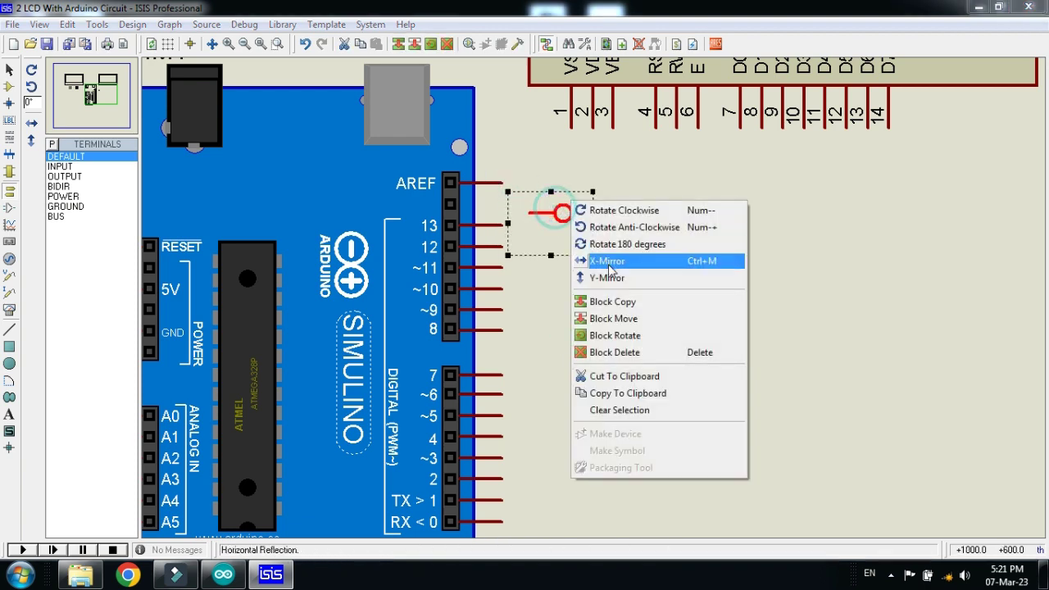
pyautogui.click(613, 301)
pyautogui.click(571, 249)
pyautogui.click(571, 270)
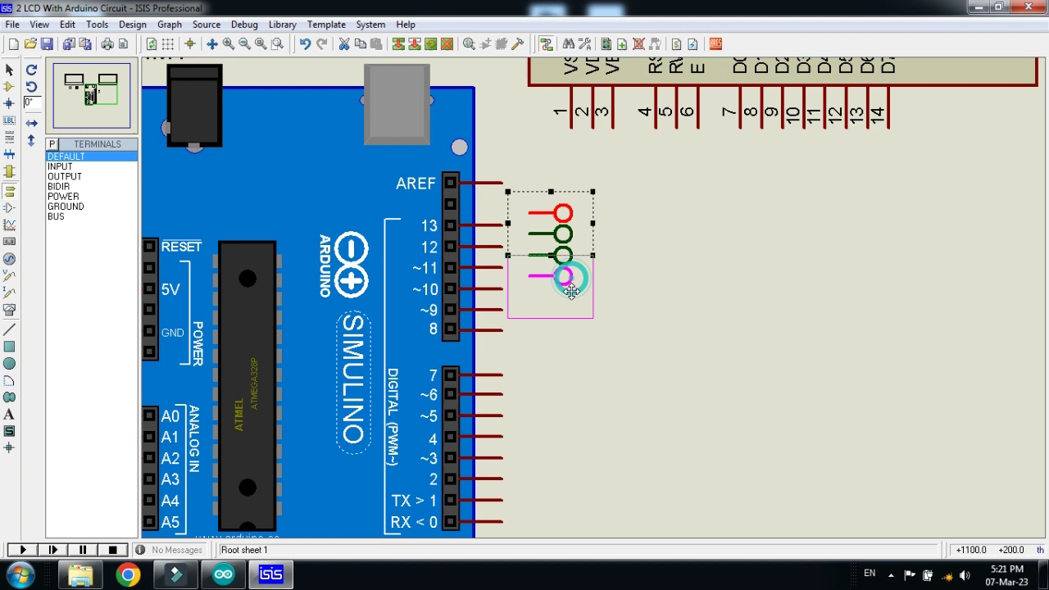
pyautogui.click(571, 290)
pyautogui.click(571, 334)
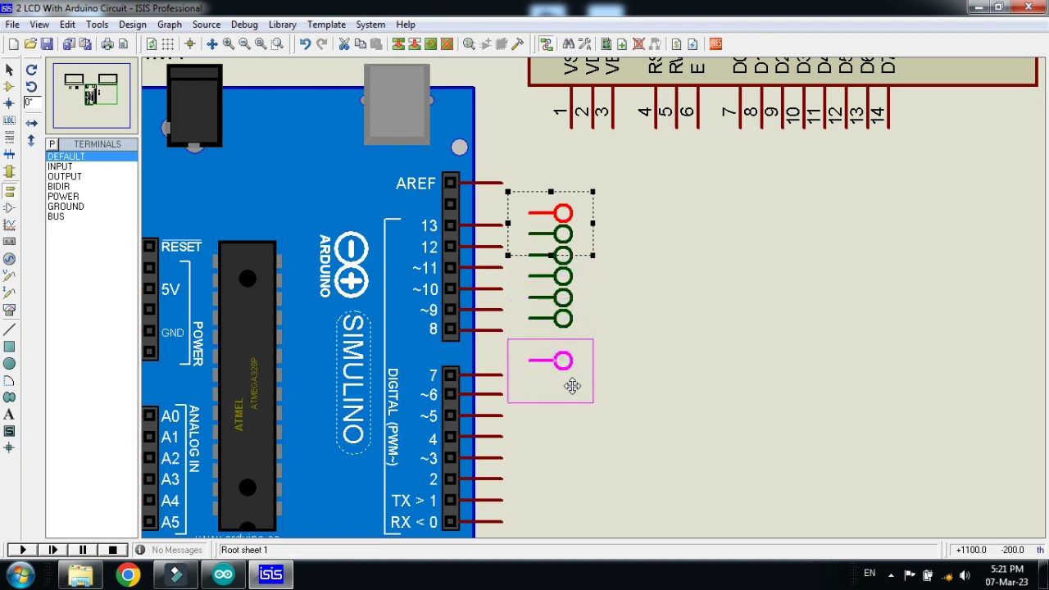
pyautogui.click(571, 376)
pyautogui.rightClick(652, 333)
# Step: Wire Simulino pins 13 and 12 to the top two terminals
pyautogui.click(528, 213)
pyautogui.click(501, 224)
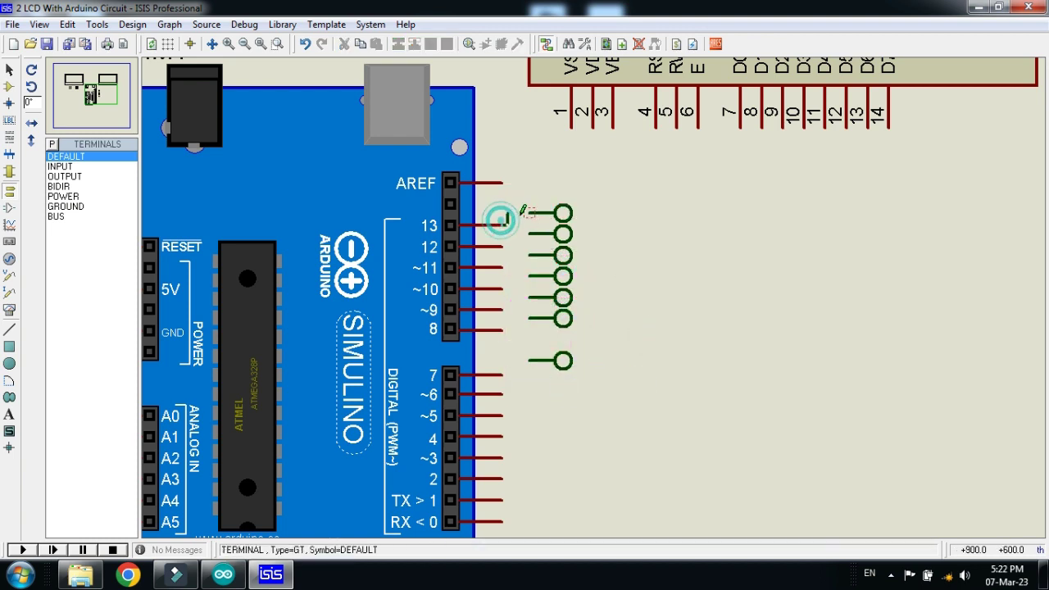
pyautogui.click(528, 235)
pyautogui.click(501, 246)
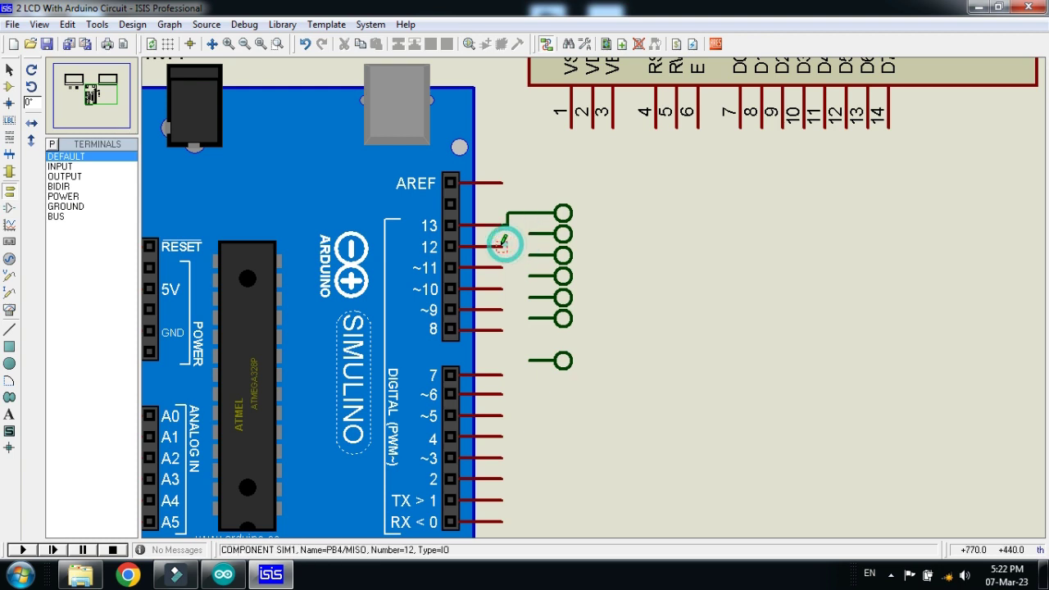
pyautogui.click(501, 243)
pyautogui.click(10, 70)
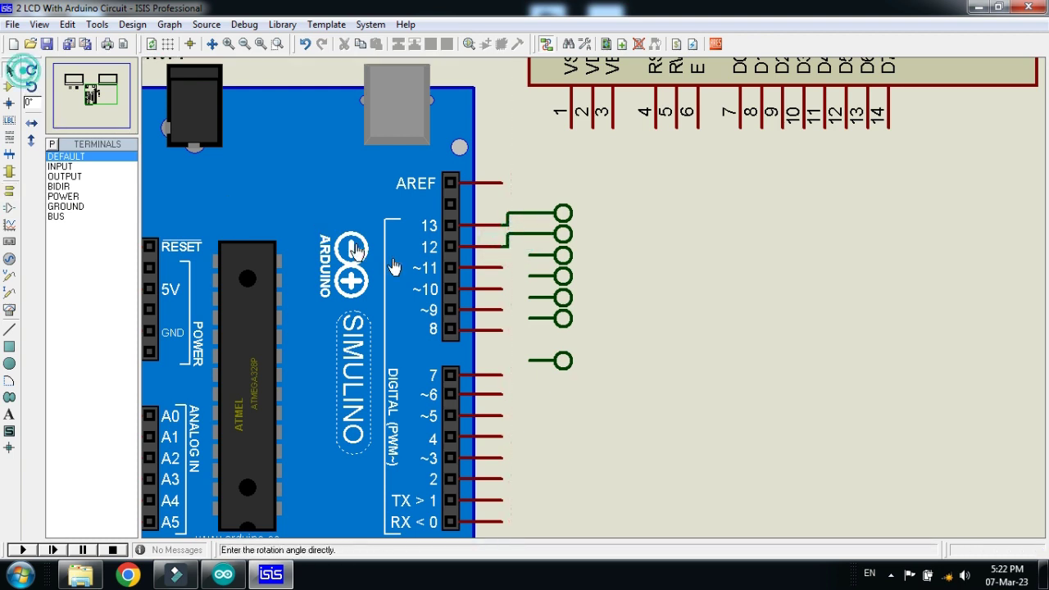
# Step: Wire Simulino pins 11, 10, 9, 8 and 7 to the remaining terminals
pyautogui.click(509, 255)
pyautogui.click(506, 286)
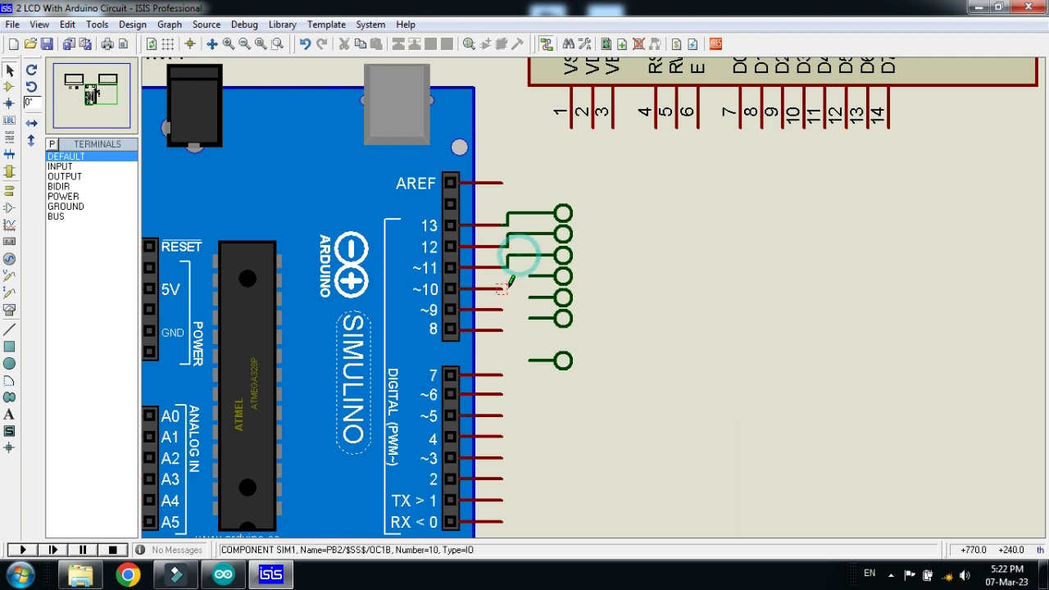
pyautogui.click(526, 277)
pyautogui.click(505, 308)
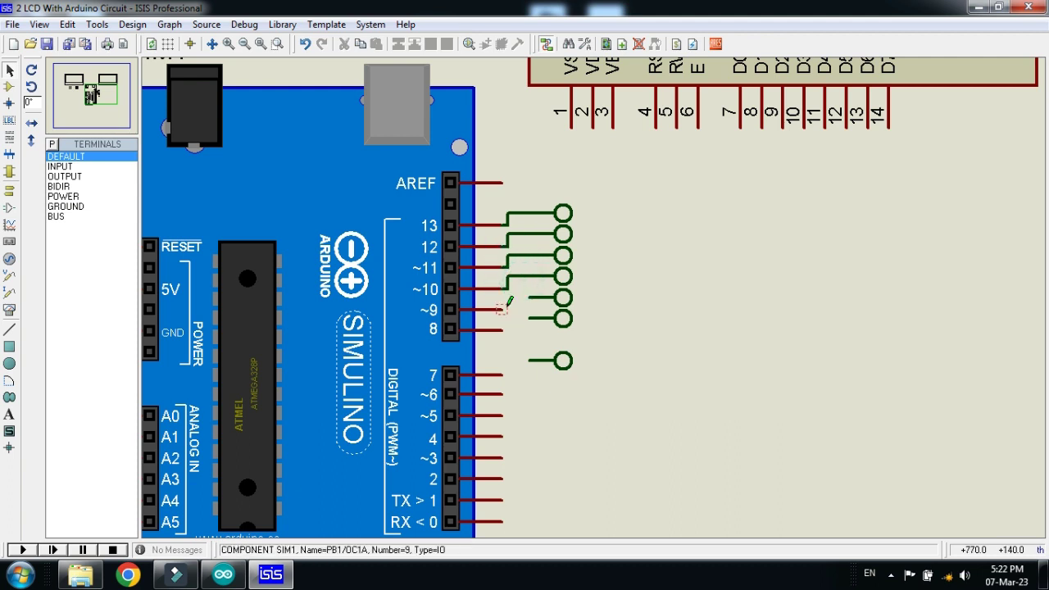
pyautogui.click(531, 297)
pyautogui.click(504, 329)
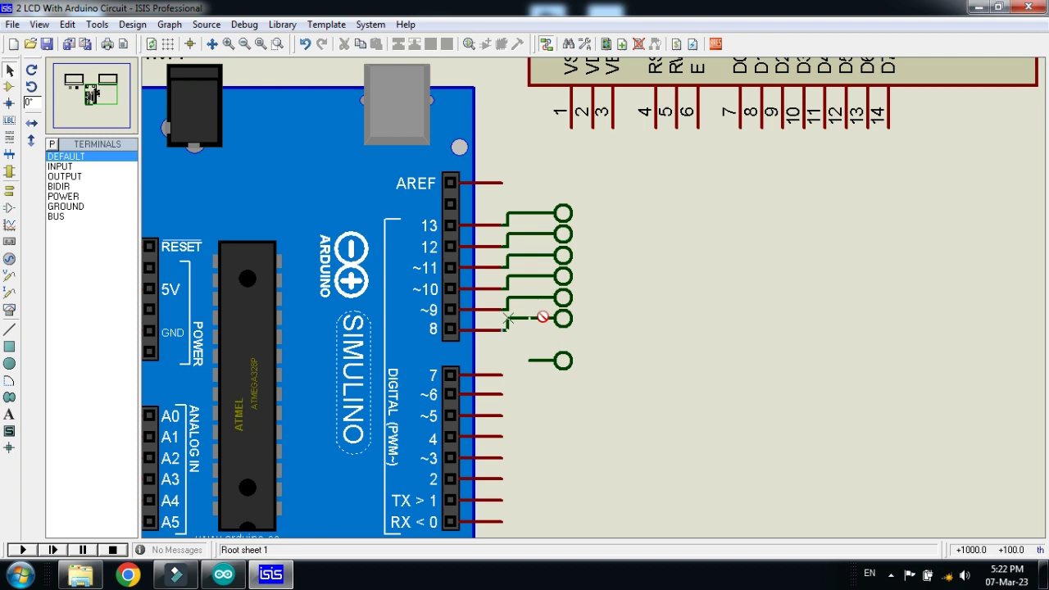
pyautogui.click(531, 319)
pyautogui.click(503, 374)
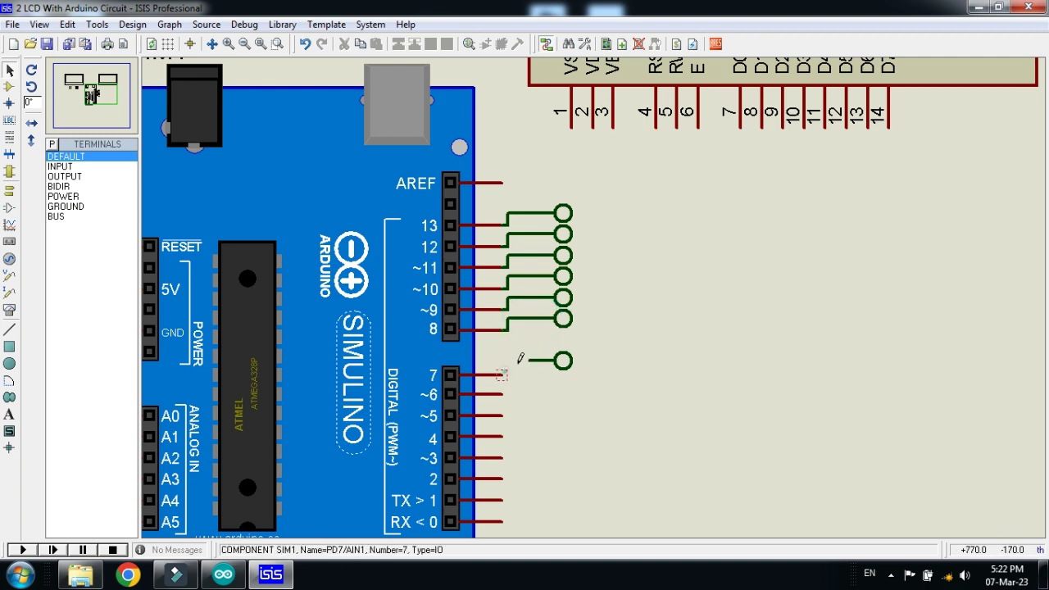
pyautogui.click(531, 361)
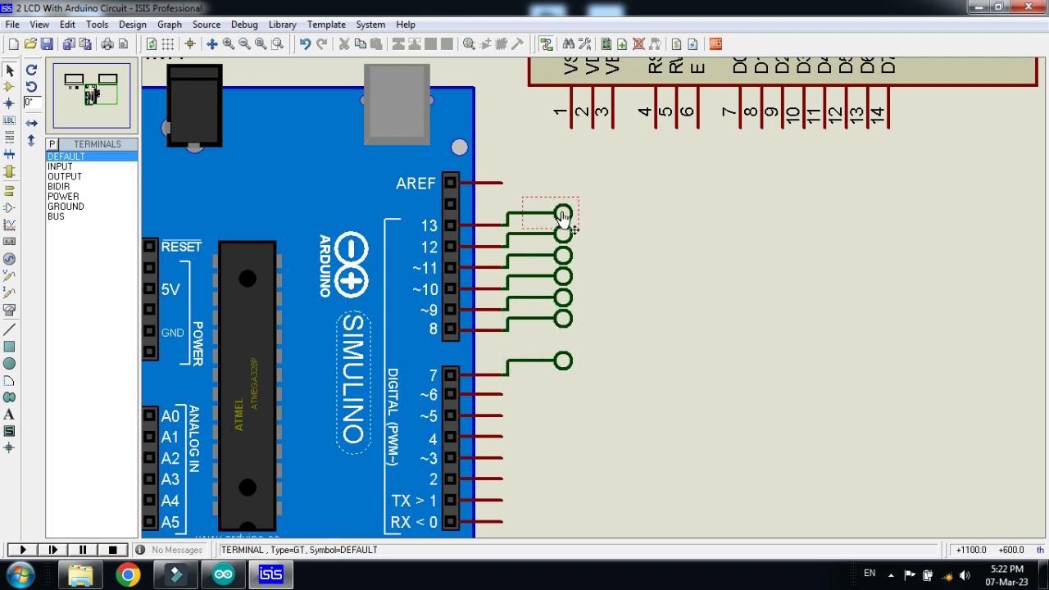
# Step: Label the terminals on pins 13, 12 and 11 as 13, 12 and 11
pyautogui.rightClick(563, 215)
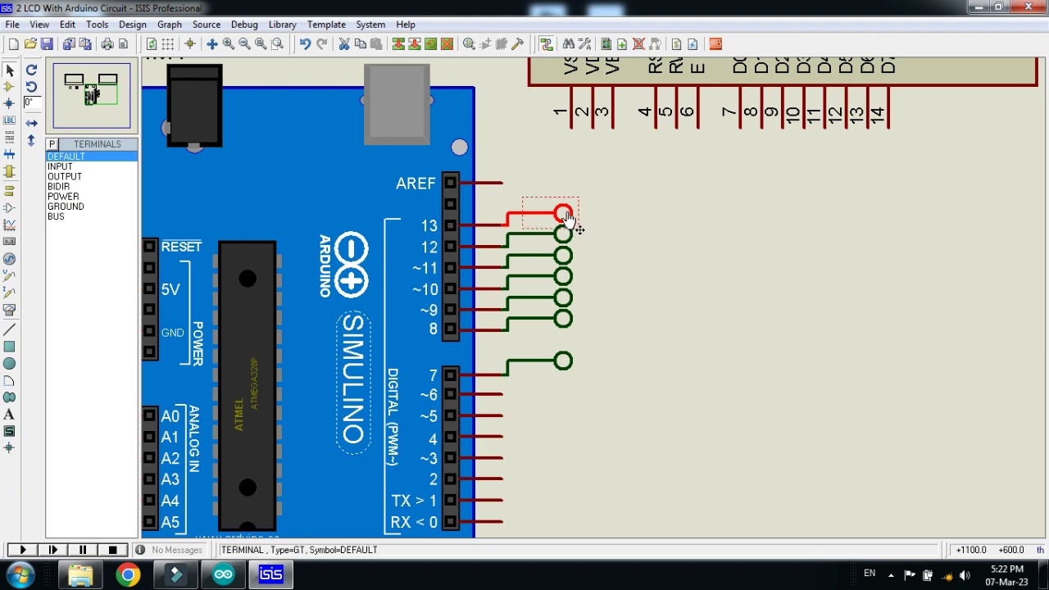
pyautogui.click(565, 216)
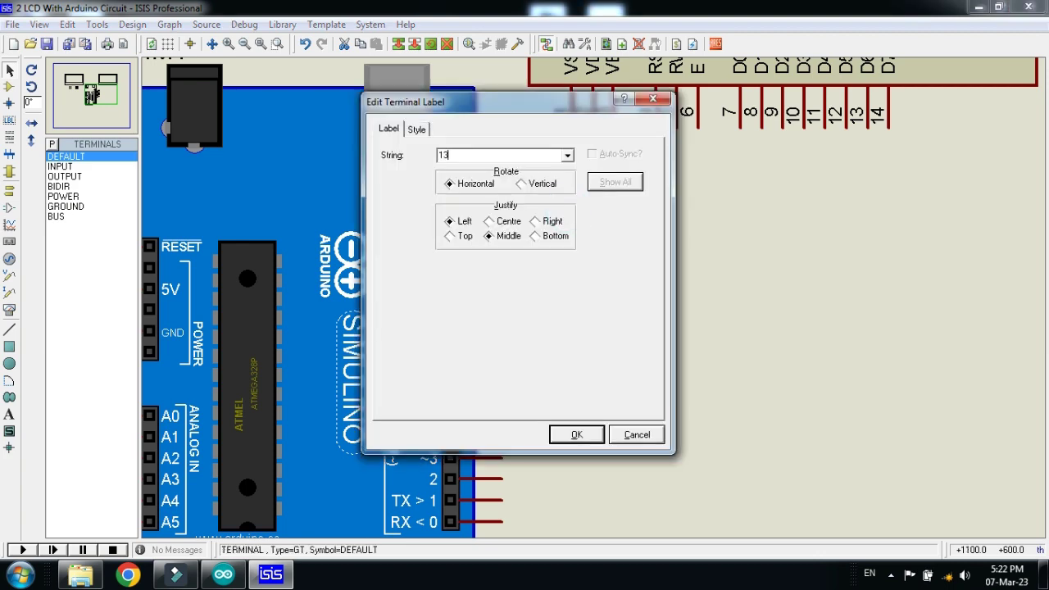
pyautogui.press('Return')
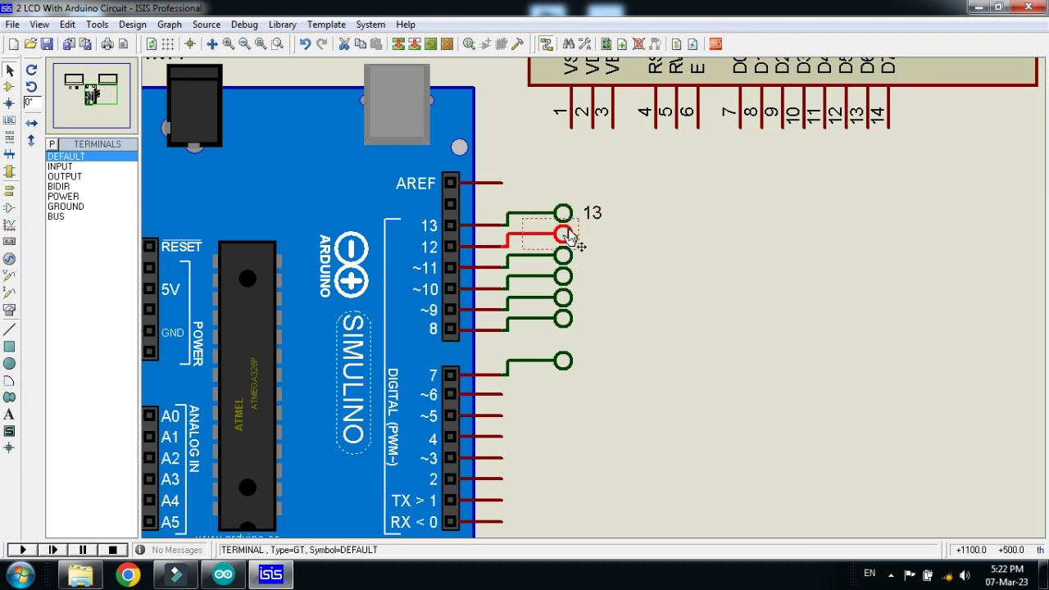
pyautogui.rightClick(568, 235)
pyautogui.click(594, 244)
pyautogui.write('12')
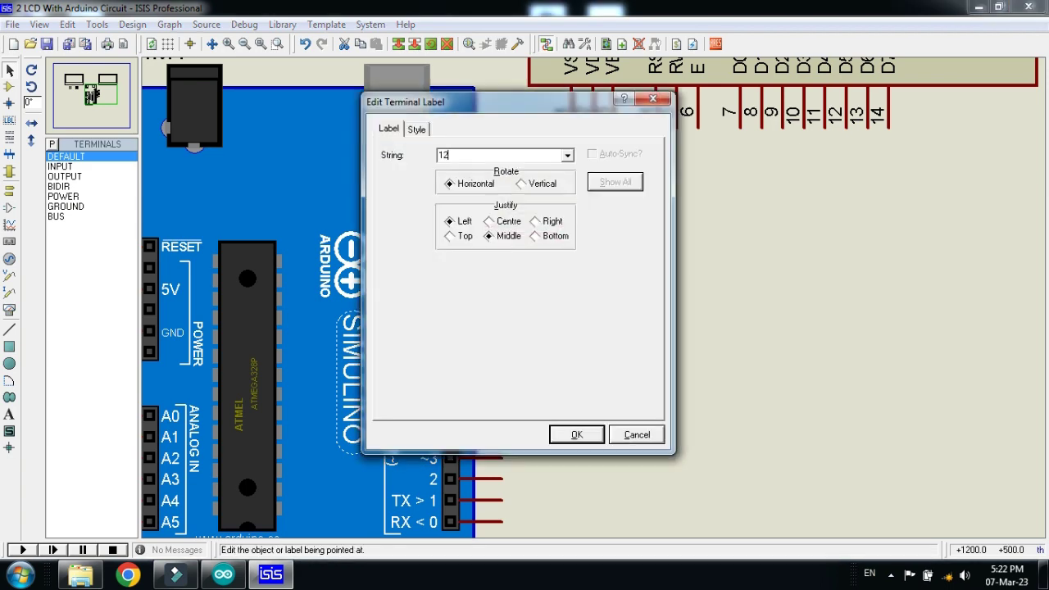
pyautogui.press('Return')
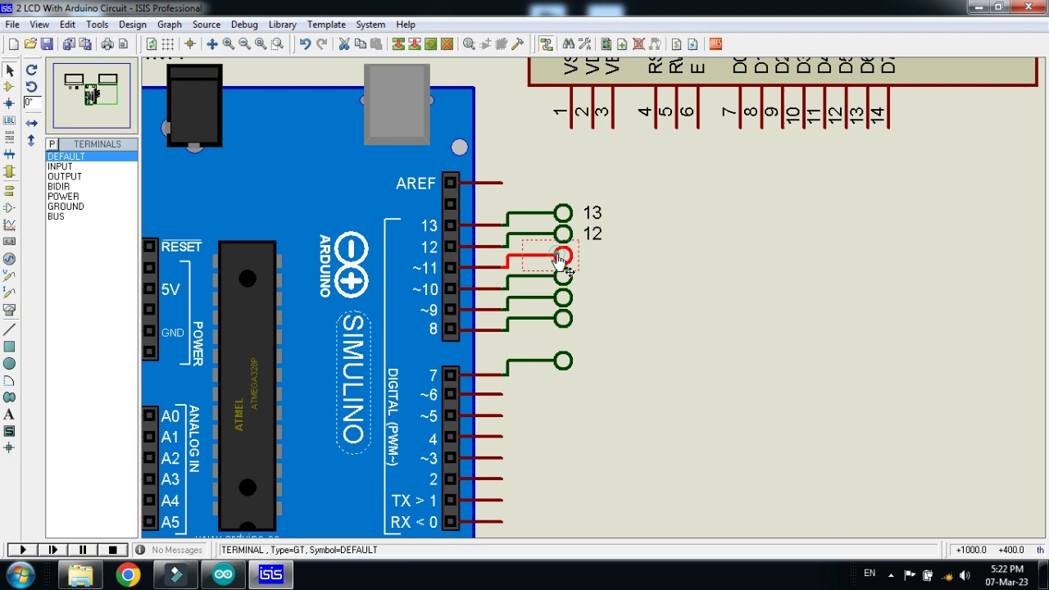
pyautogui.click(560, 259)
pyautogui.write('11')
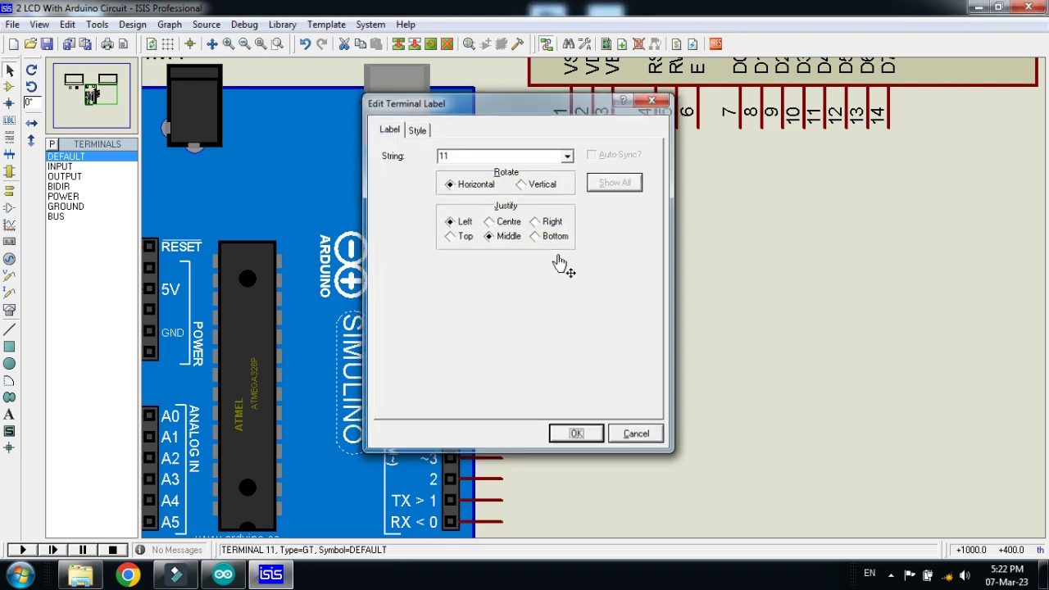
pyautogui.press('Return')
# Step: Label the terminals on pins 10, 9 and 8 as 10, 9 and 8
pyautogui.doubleClick(565, 279)
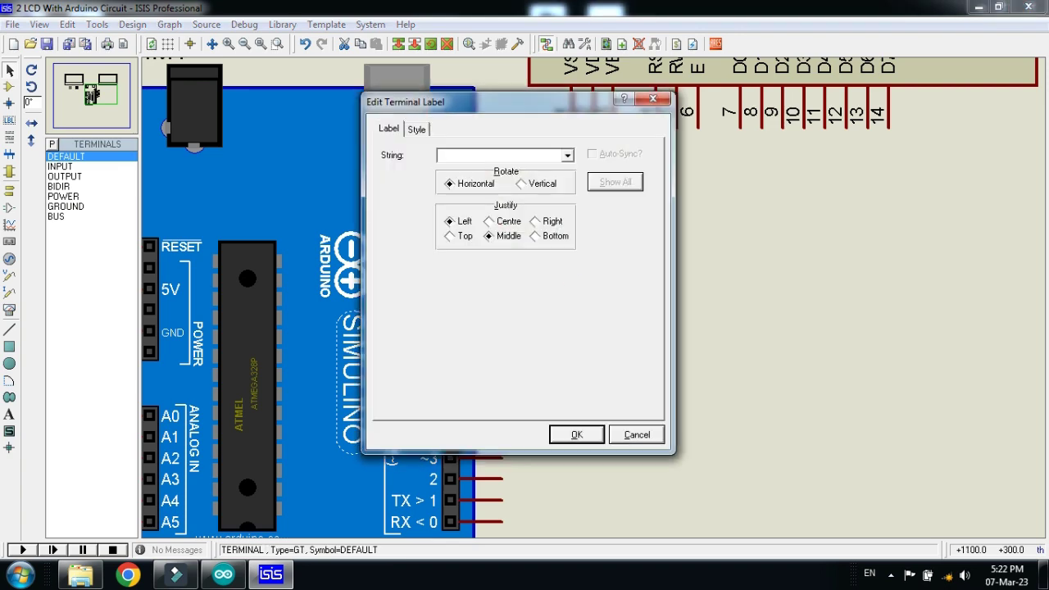
pyautogui.press('Return')
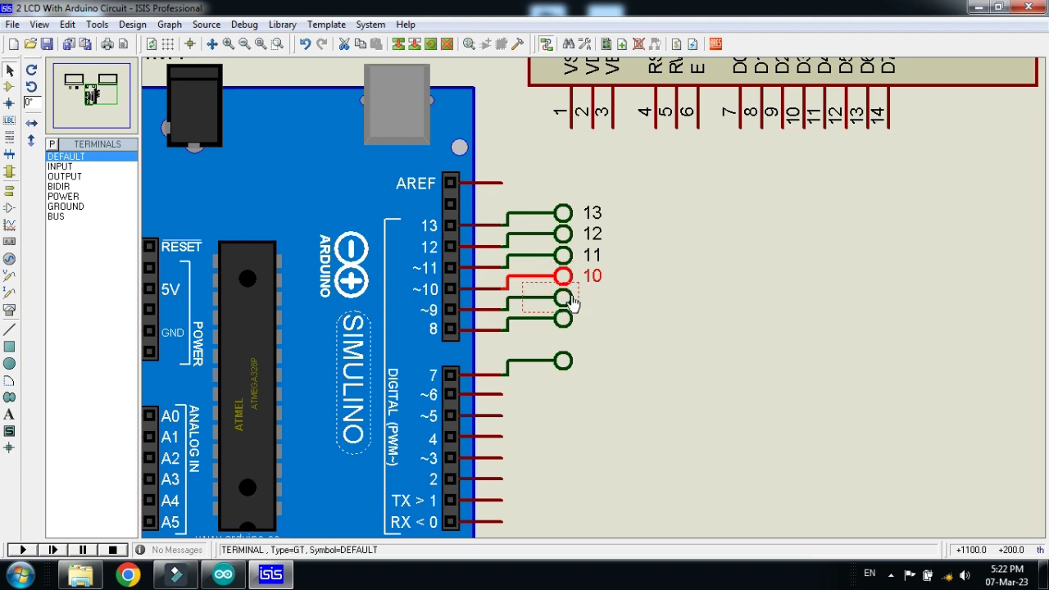
pyautogui.click(572, 299)
pyautogui.click(573, 301)
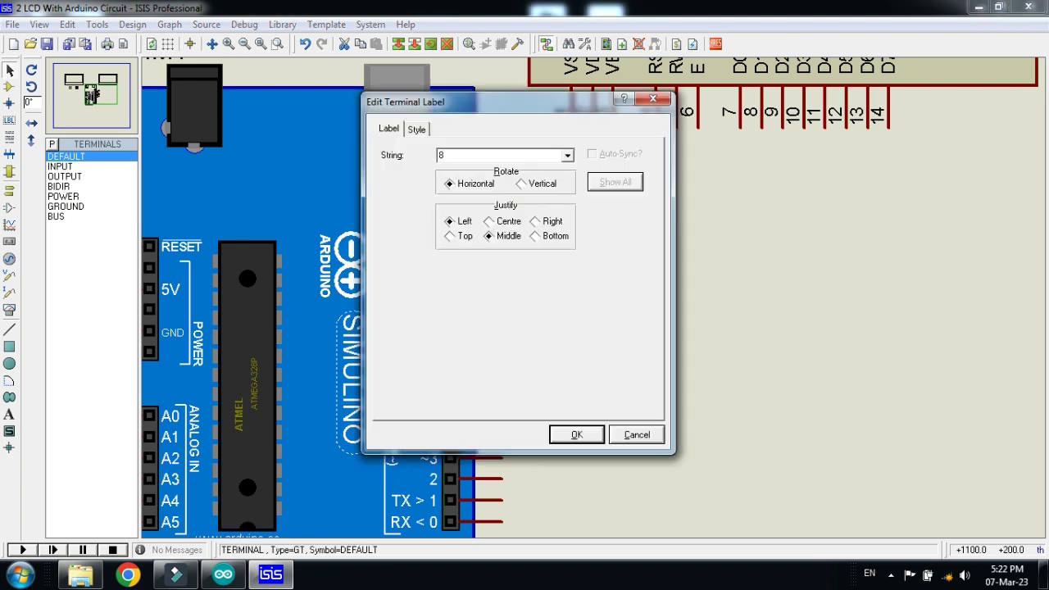
pyautogui.press('Return')
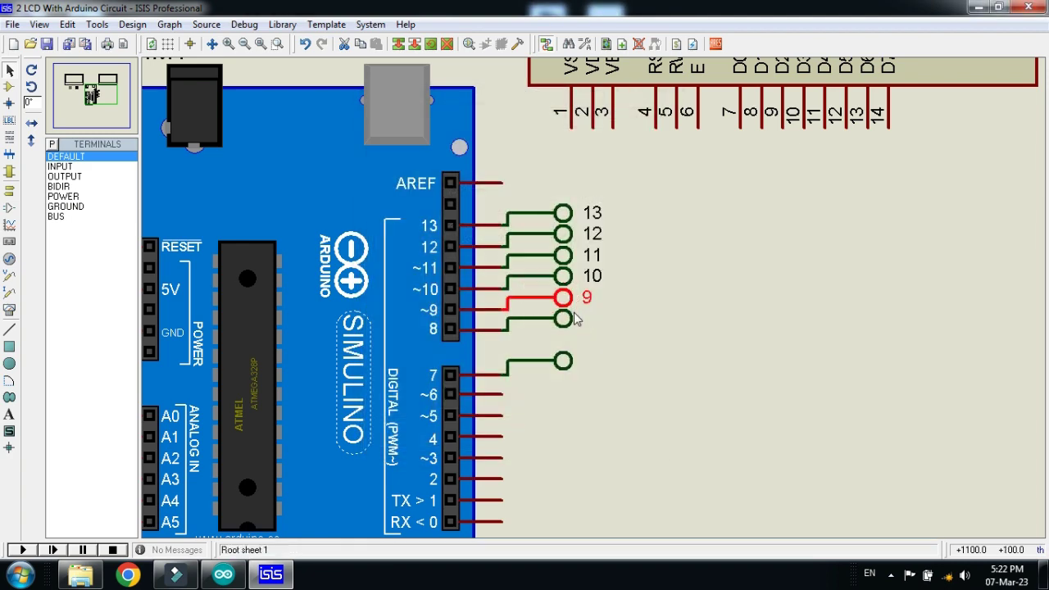
pyautogui.click(564, 321)
pyautogui.click(564, 321)
pyautogui.write('8')
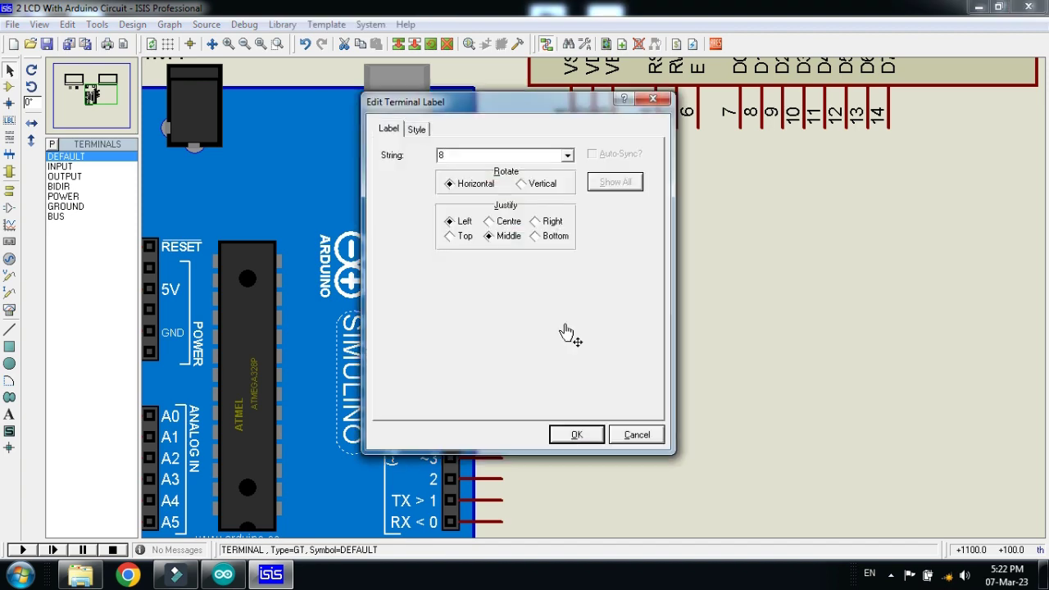
pyautogui.press('Return')
pyautogui.click(564, 362)
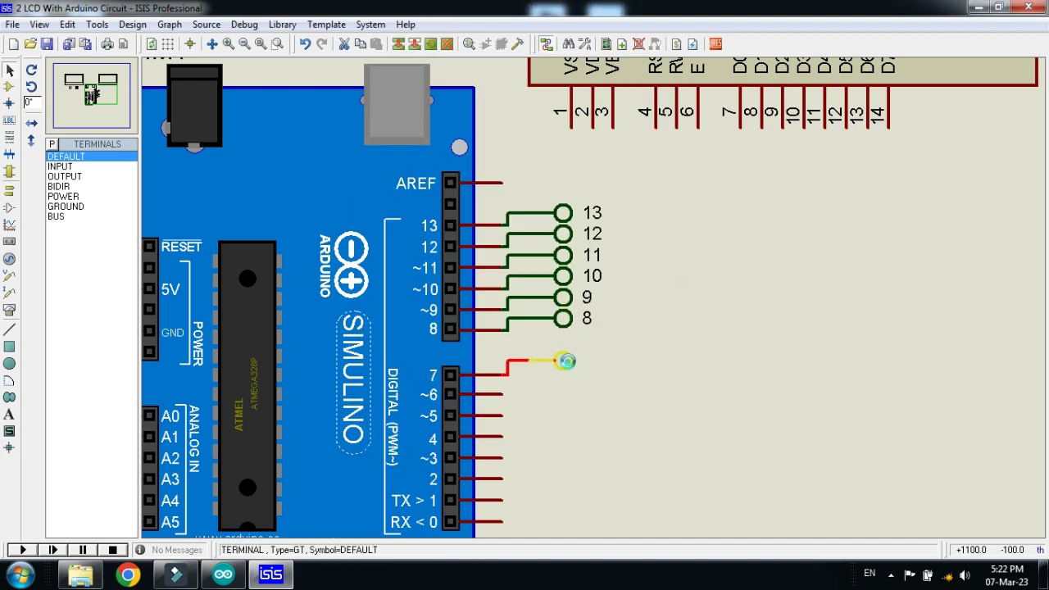
# Step: Label the terminal on pin 7 as 7
pyautogui.click(564, 363)
pyautogui.write('7')
pyautogui.press('Return')
pyautogui.scroll(-2, 307, 222)
pyautogui.scroll(1, 583, 304)
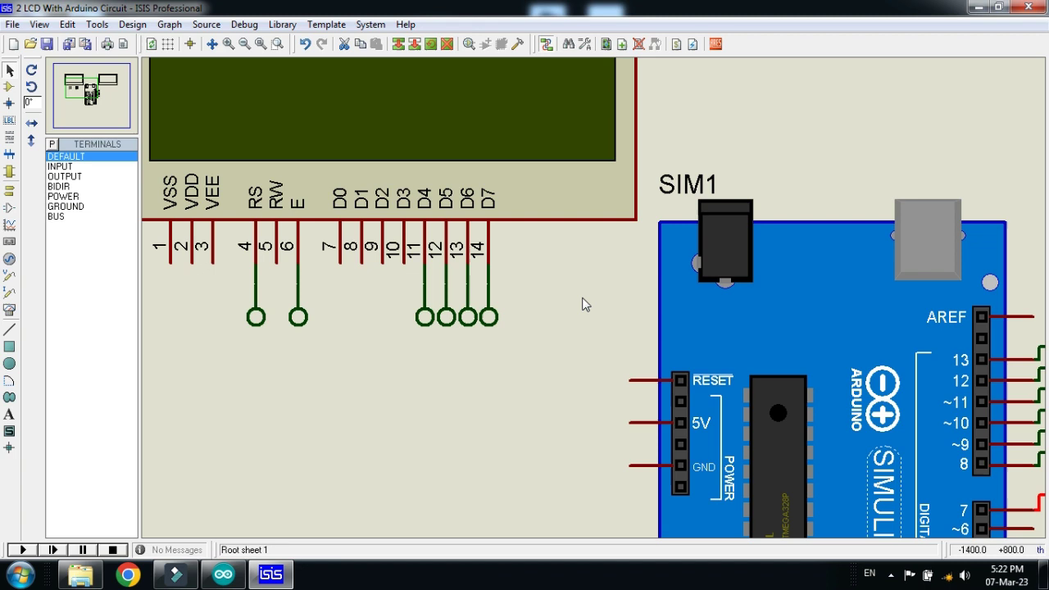
pyautogui.scroll(1, 361, 292)
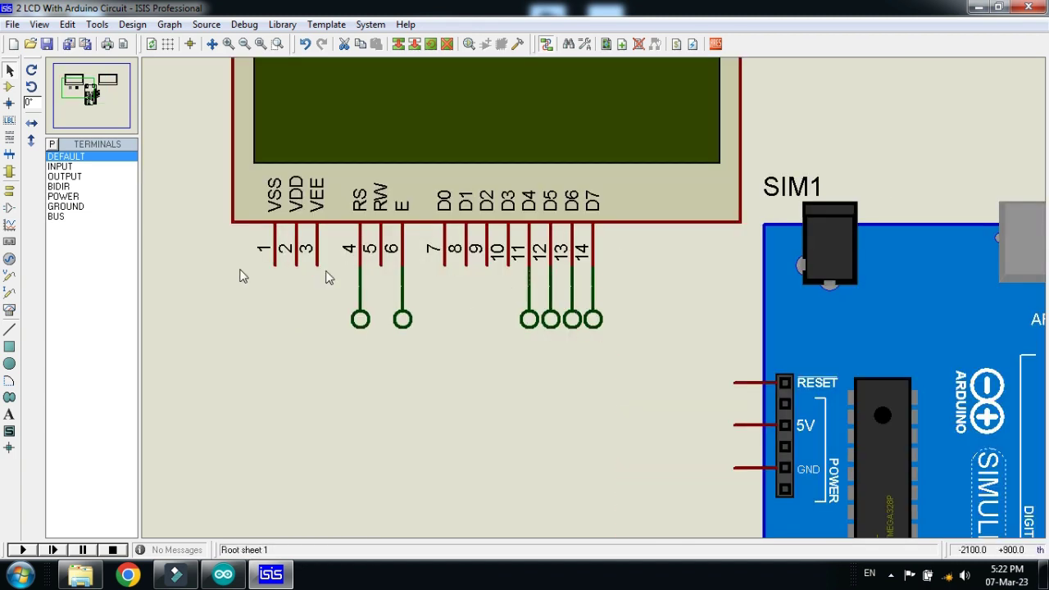
# Step: Place ground terminals and wire them to LCD1's RW pin and the Simulino GND
pyautogui.click(9, 190)
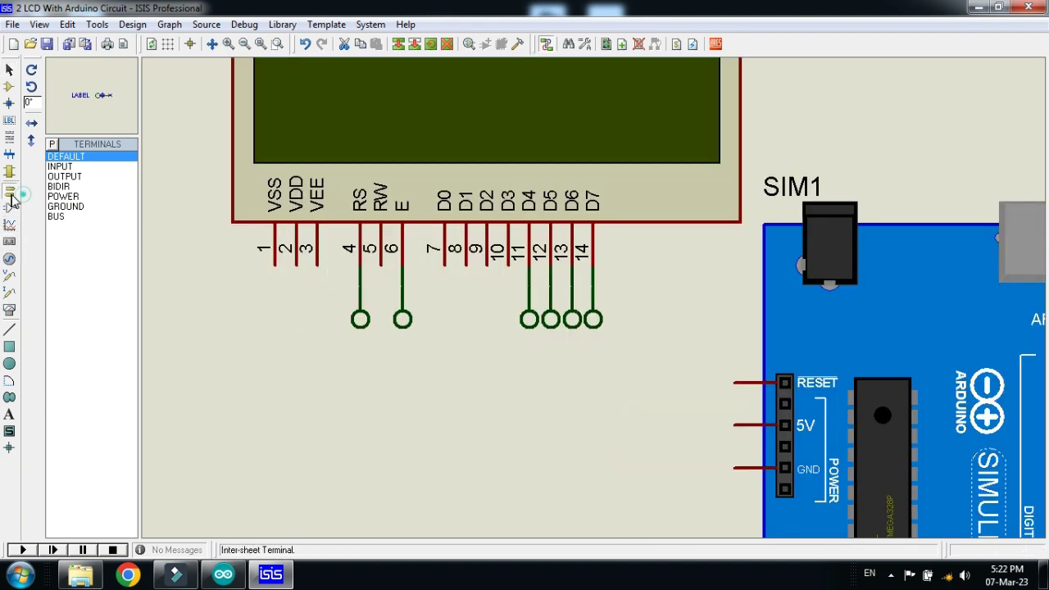
pyautogui.click(65, 206)
pyautogui.click(381, 346)
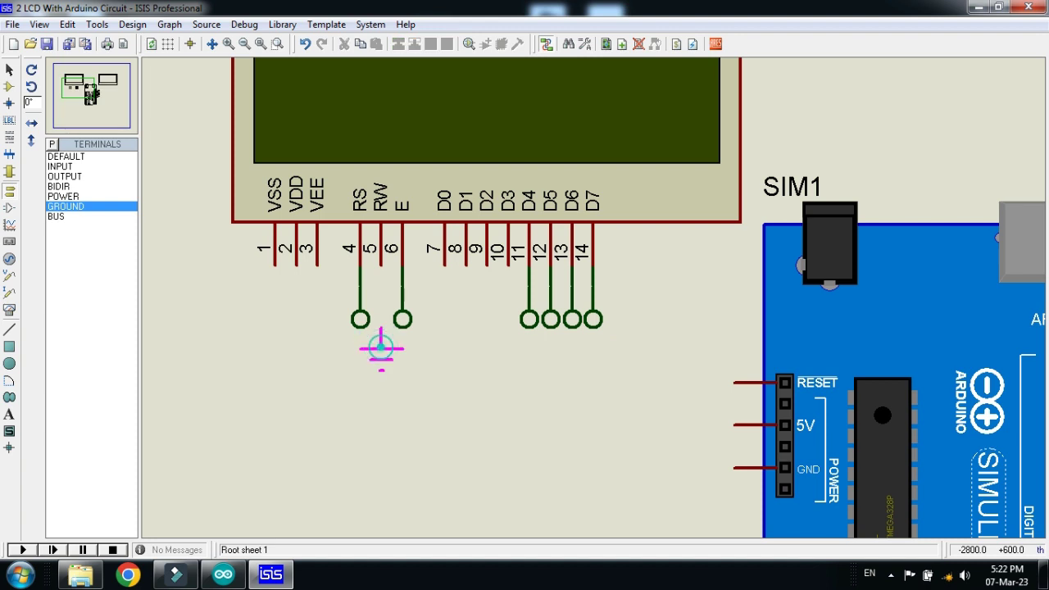
pyautogui.click(381, 348)
pyautogui.click(381, 351)
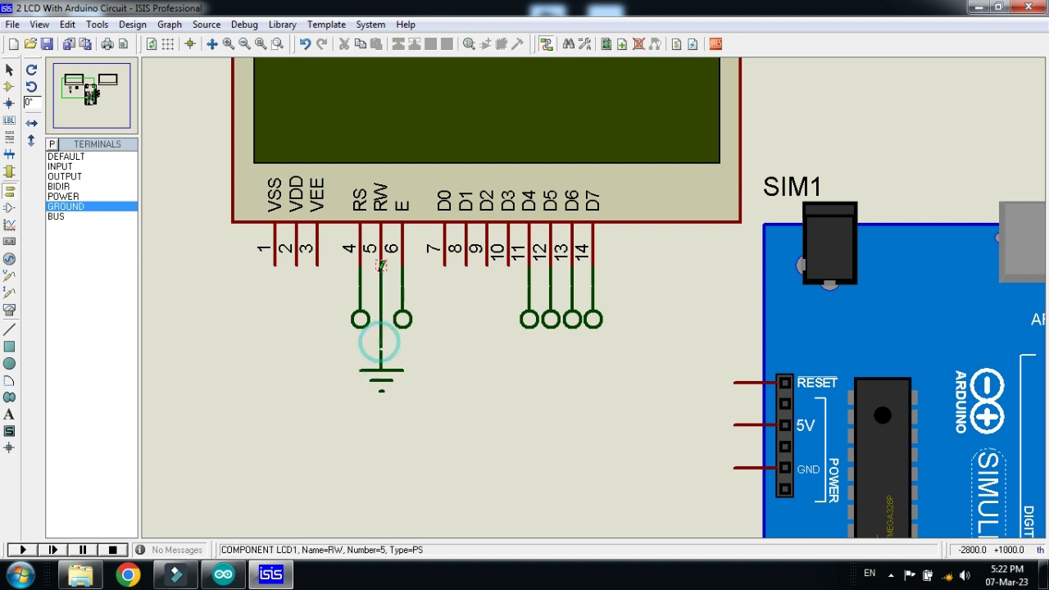
pyautogui.click(381, 264)
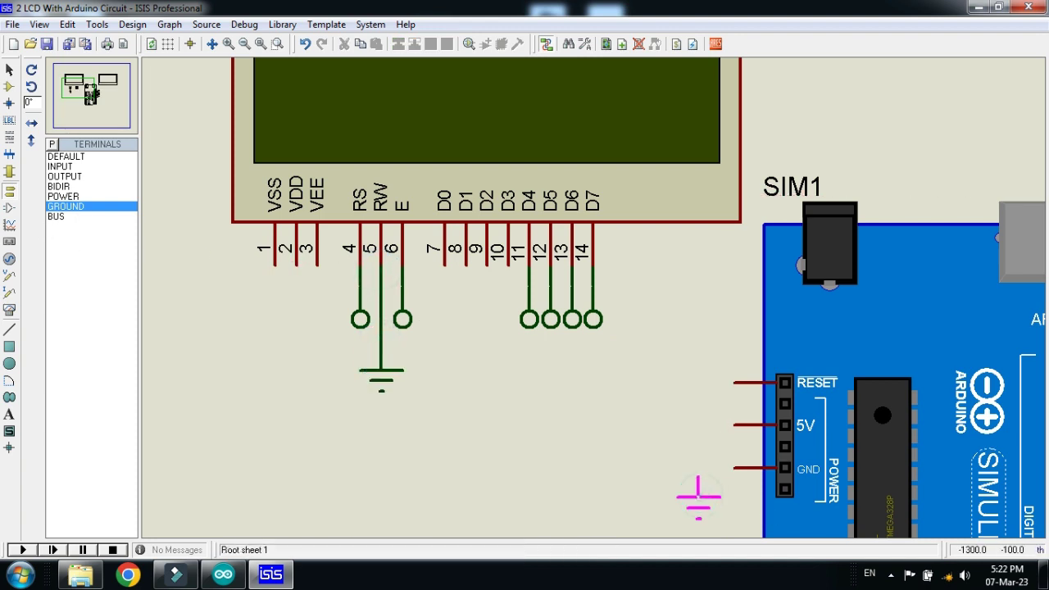
pyautogui.click(698, 512)
pyautogui.click(698, 497)
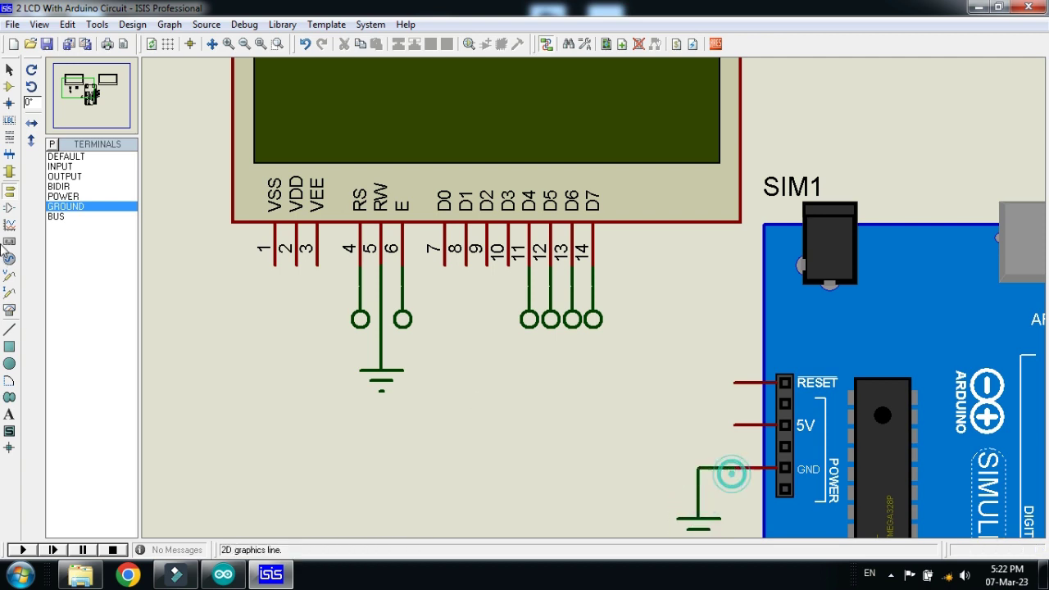
pyautogui.click(736, 468)
# Step: Place power terminals and wire them to LCD1's VDD and the Simulino 5V pin
pyautogui.click(62, 197)
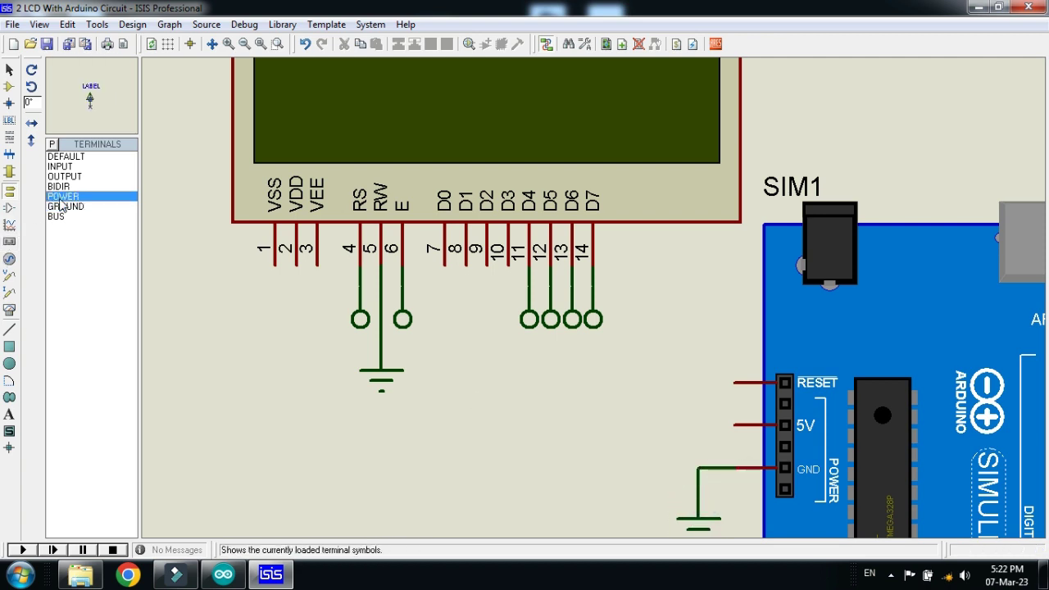
pyautogui.click(231, 273)
pyautogui.click(228, 281)
pyautogui.click(296, 266)
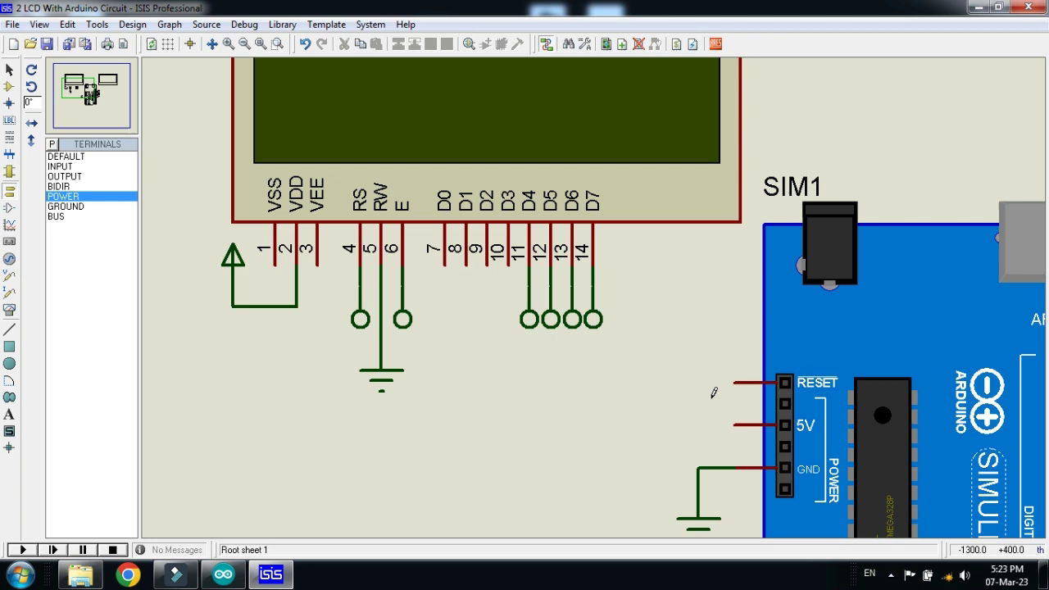
pyautogui.click(698, 409)
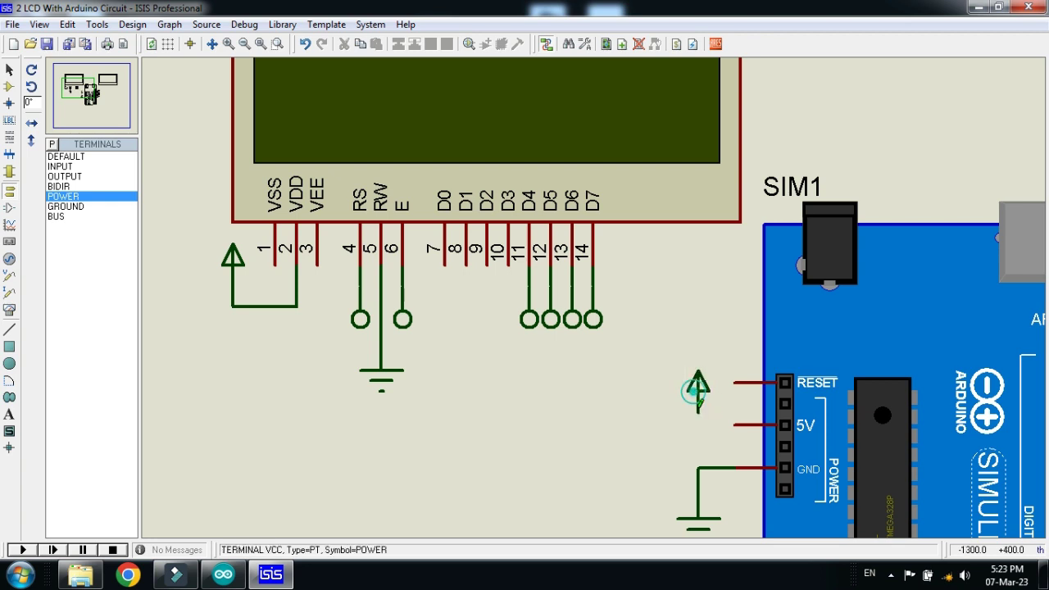
pyautogui.click(735, 424)
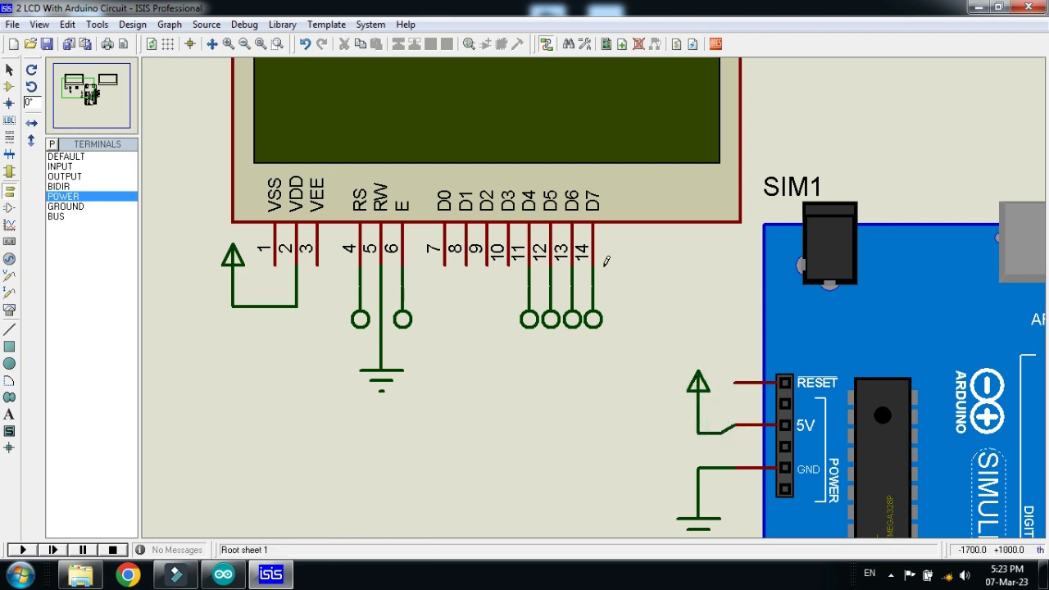
# Step: Label the LCD's RS and E terminals 13 and 12, picking each from the existing label list
pyautogui.doubleClick(360, 325)
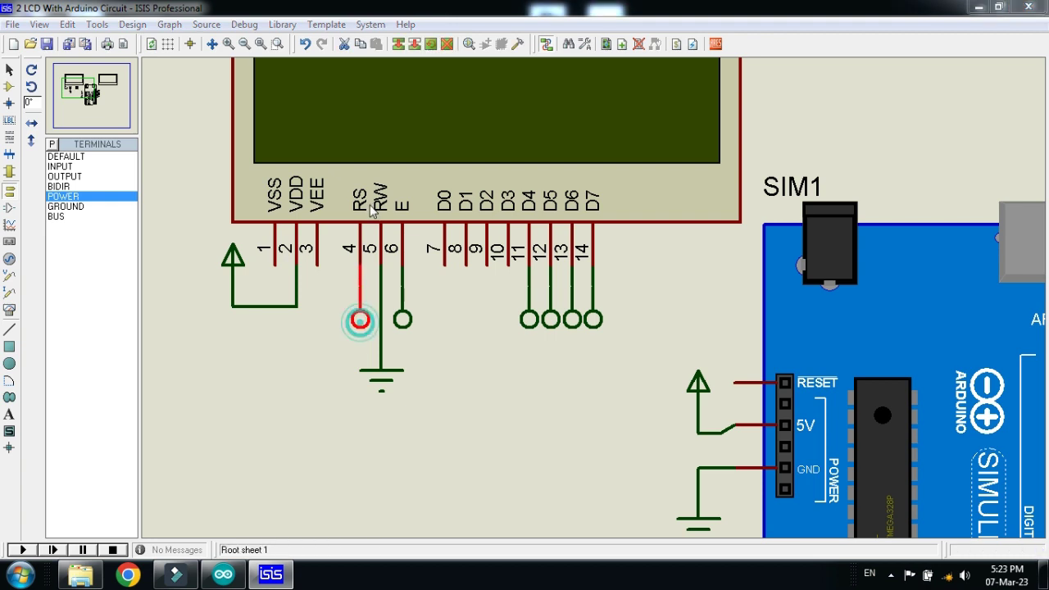
pyautogui.moveTo(551, 111); pyautogui.dragTo(589, 116)
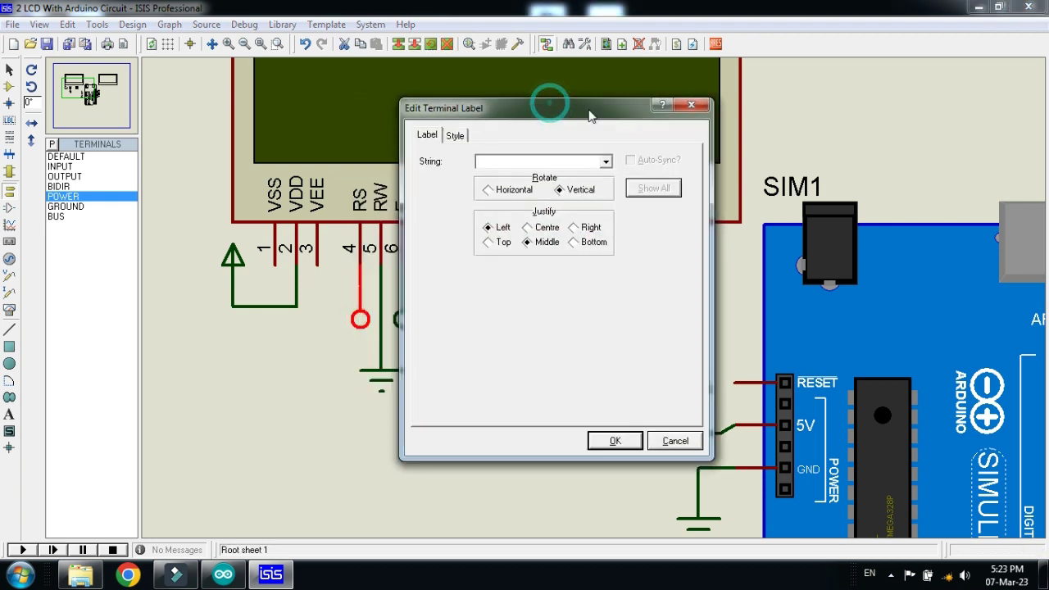
pyautogui.click(606, 162)
pyautogui.click(525, 236)
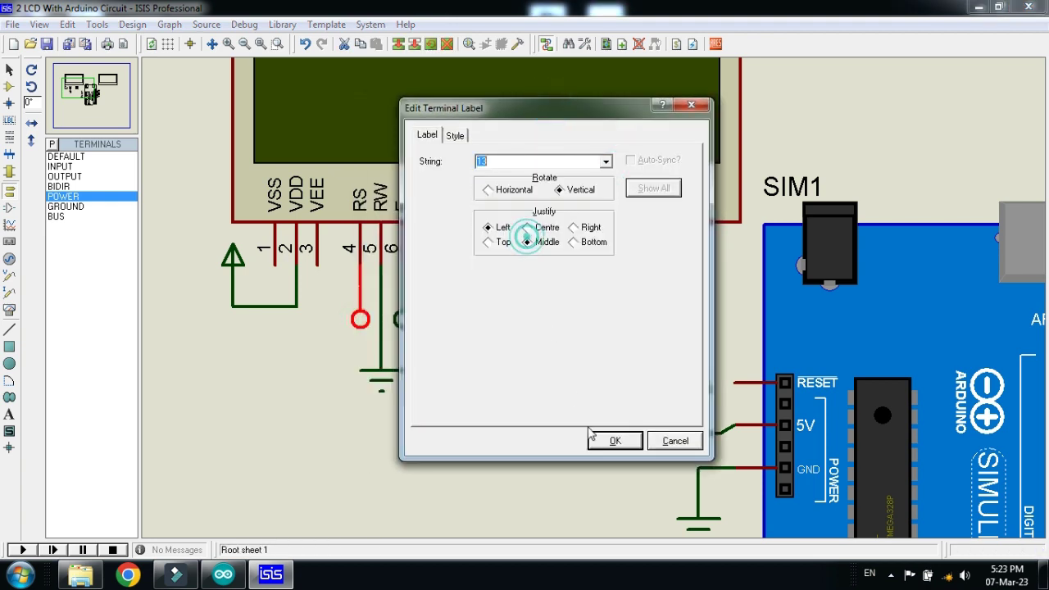
pyautogui.click(612, 440)
pyautogui.click(411, 327)
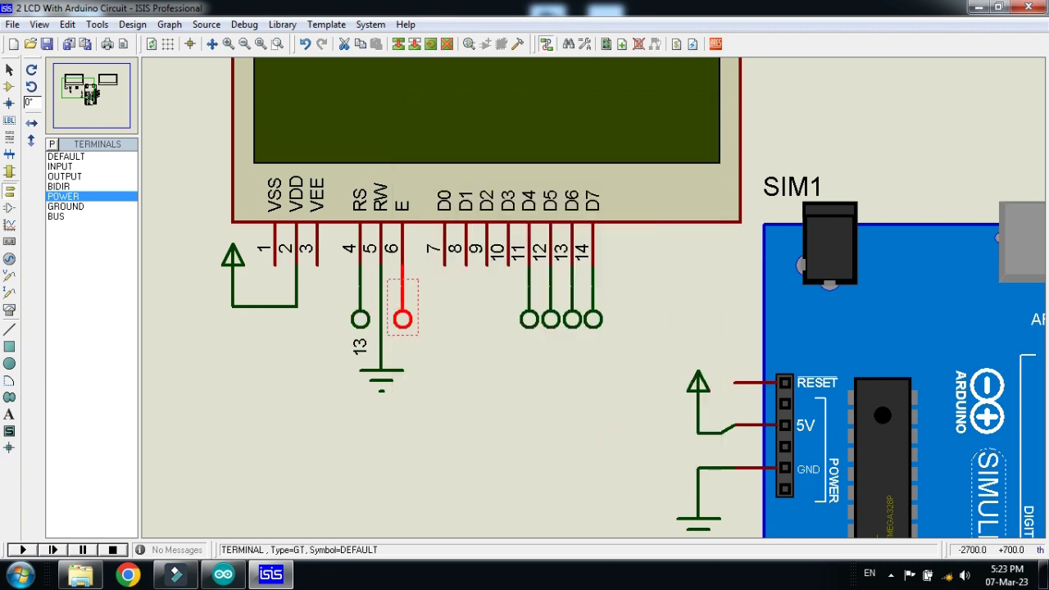
pyautogui.click(410, 327)
pyautogui.click(565, 155)
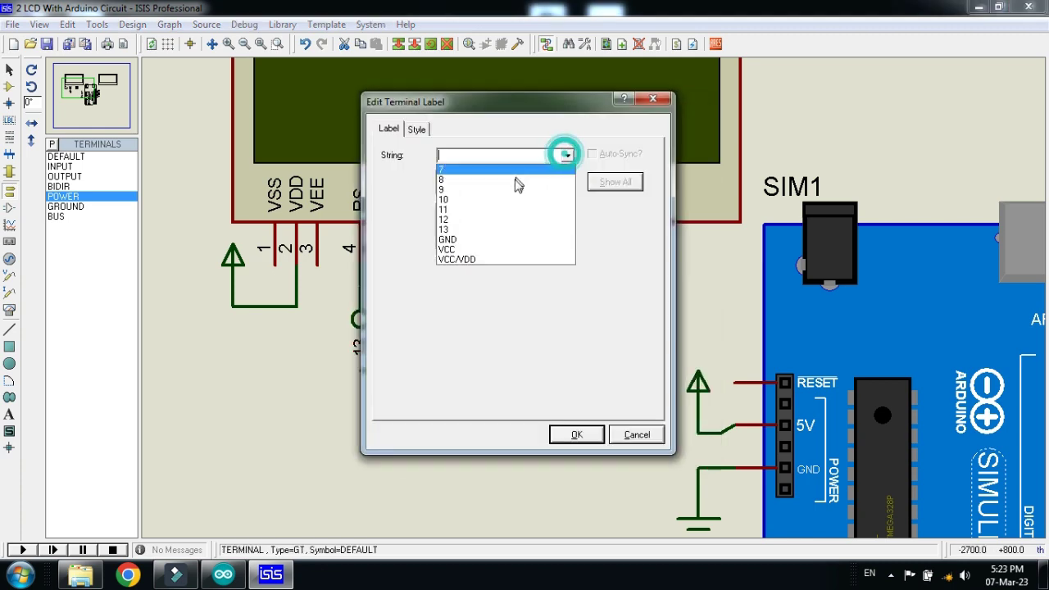
pyautogui.click(491, 219)
pyautogui.click(571, 434)
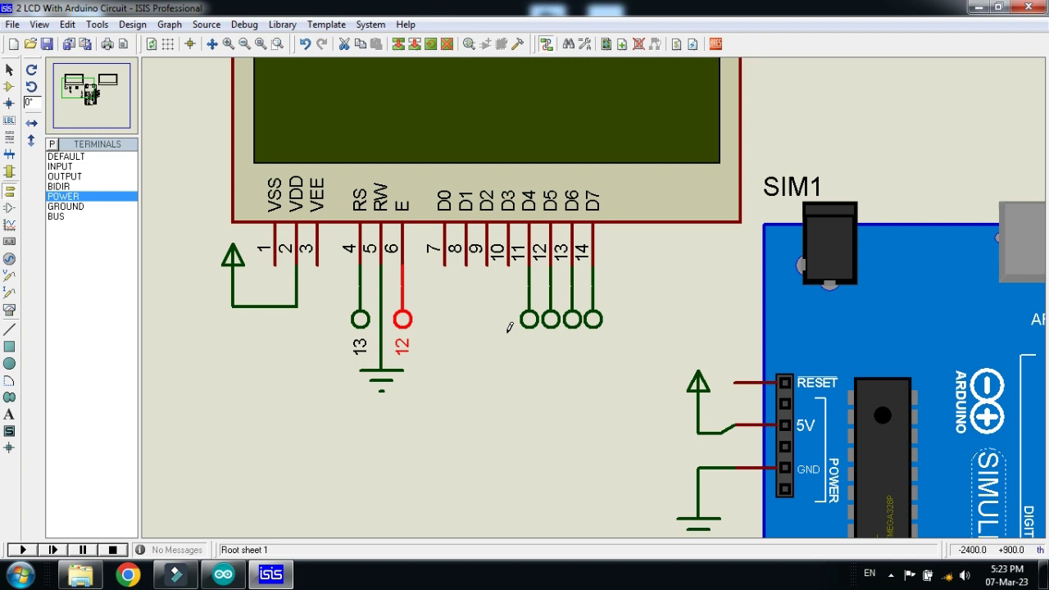
# Step: Label the D4, D5, D6 and D7 terminals 11, 10, 9 and 8
pyautogui.click(531, 325)
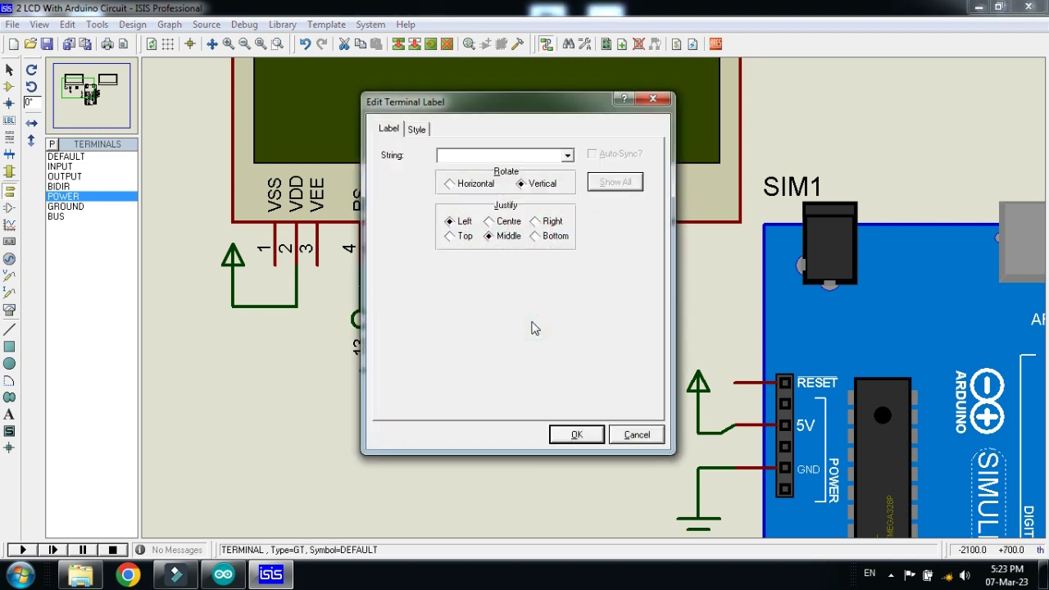
pyautogui.write('11')
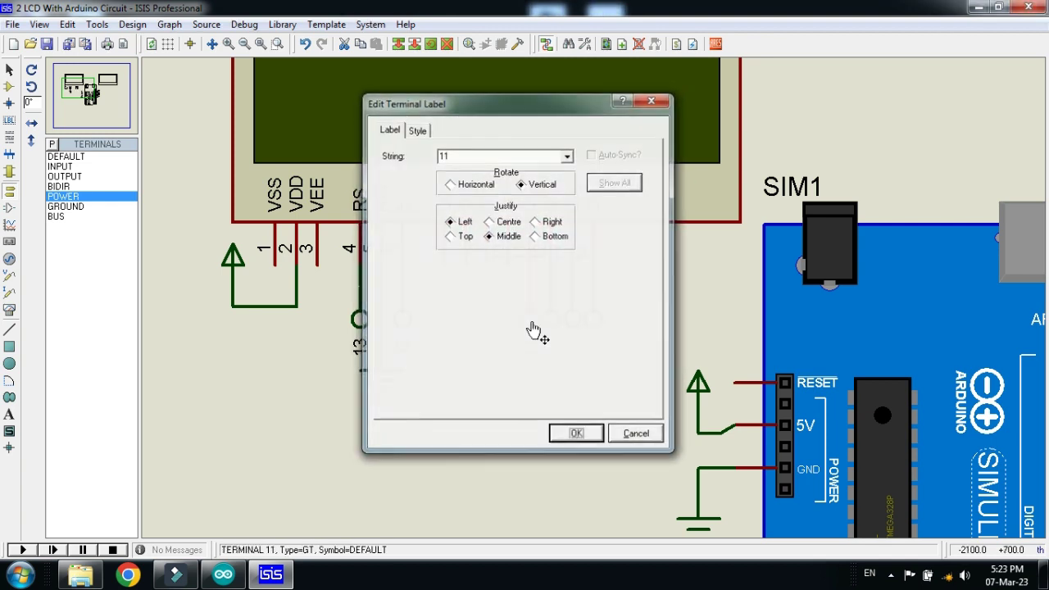
pyautogui.press('Return')
pyautogui.click(552, 321)
pyautogui.click(552, 322)
pyautogui.write('1')
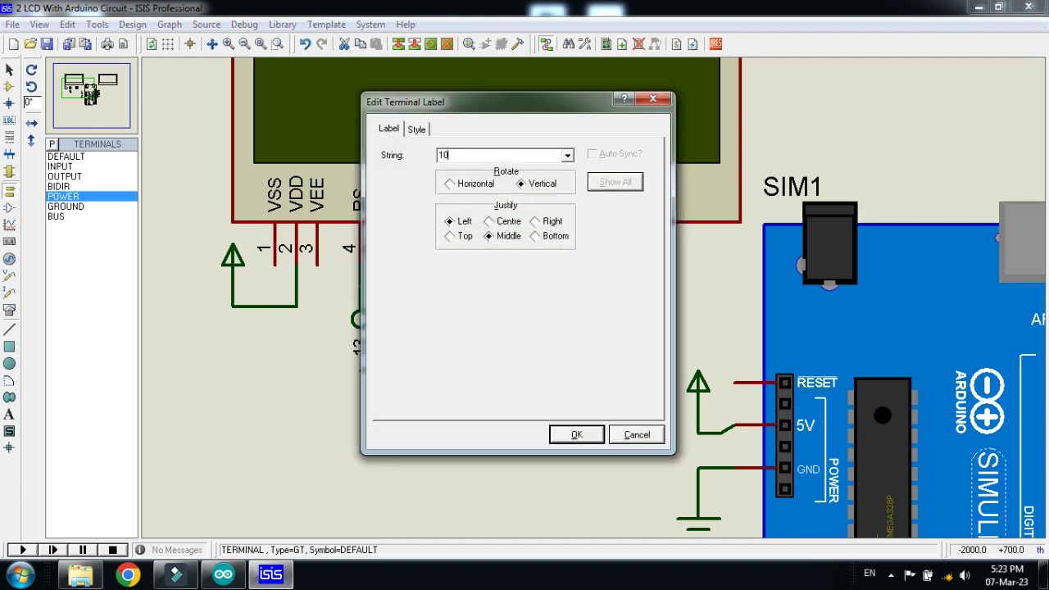
pyautogui.press('Return')
pyautogui.click(577, 321)
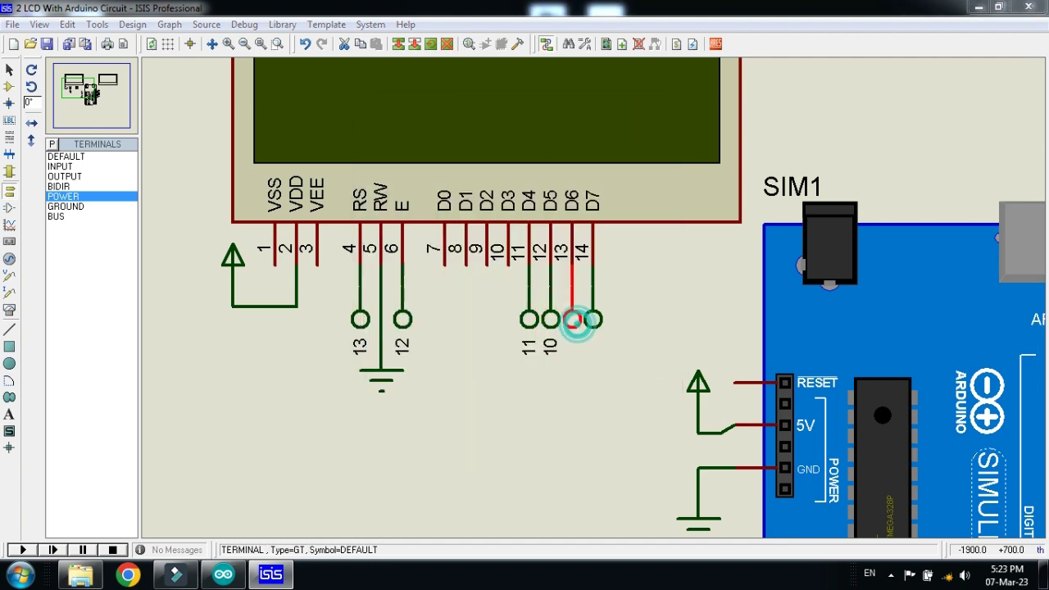
pyautogui.write('9')
pyautogui.press('Return')
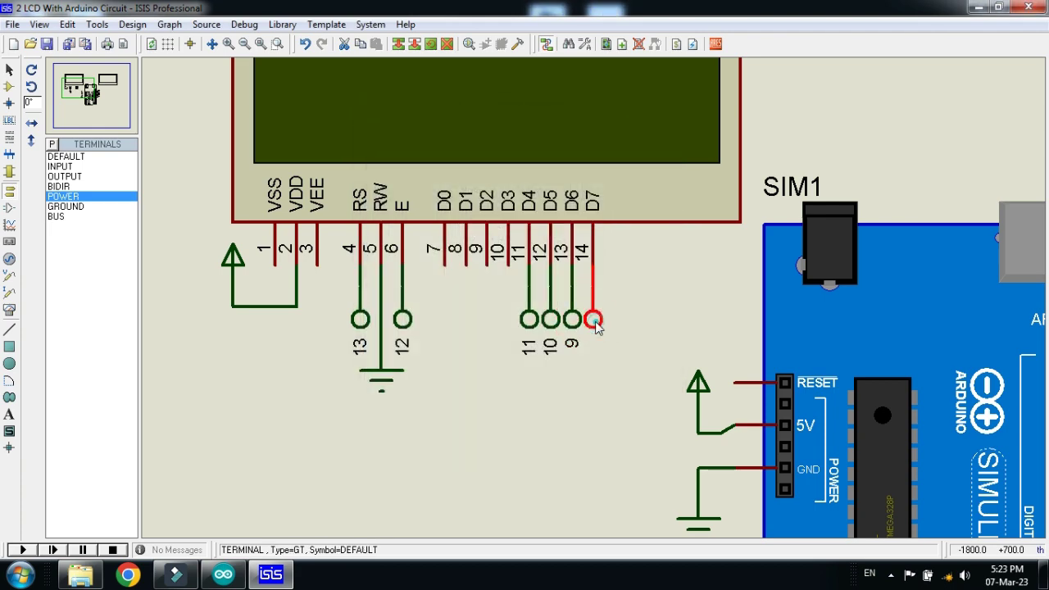
pyautogui.click(596, 324)
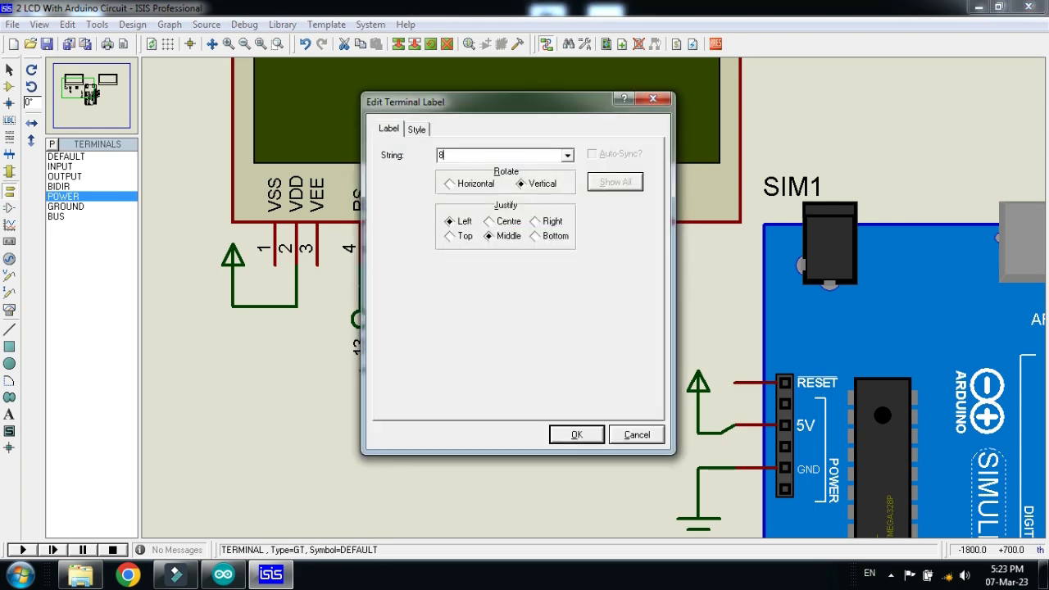
pyautogui.write('8')
pyautogui.press('Return')
pyautogui.scroll(-2, 596, 324)
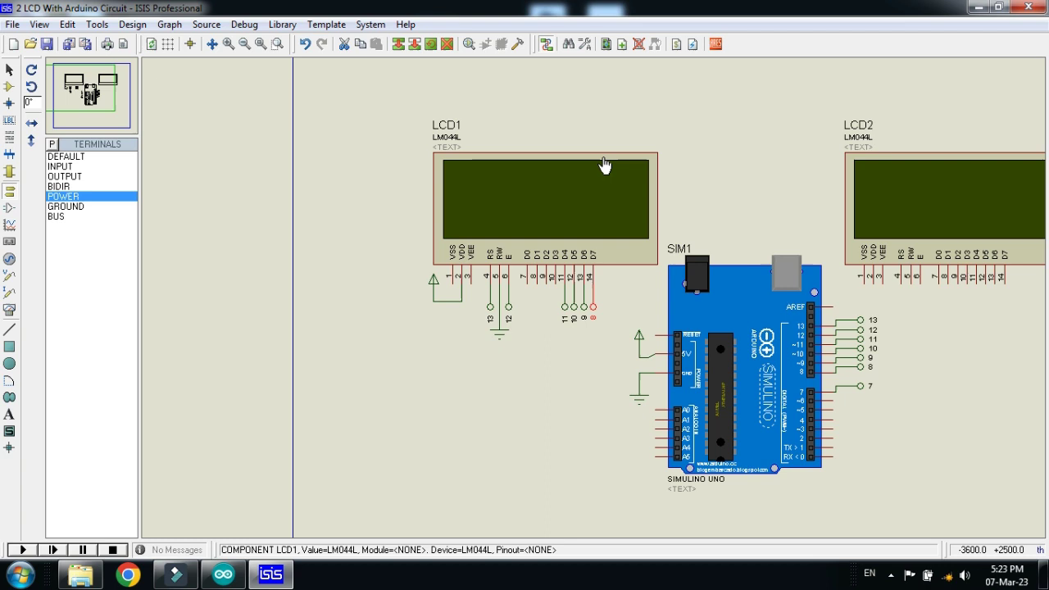
# Step: Delete the old second LCD, attempt a block copy of LCD1, and undo the misplaced terminals
pyautogui.rightClick(928, 194)
pyautogui.click(761, 222)
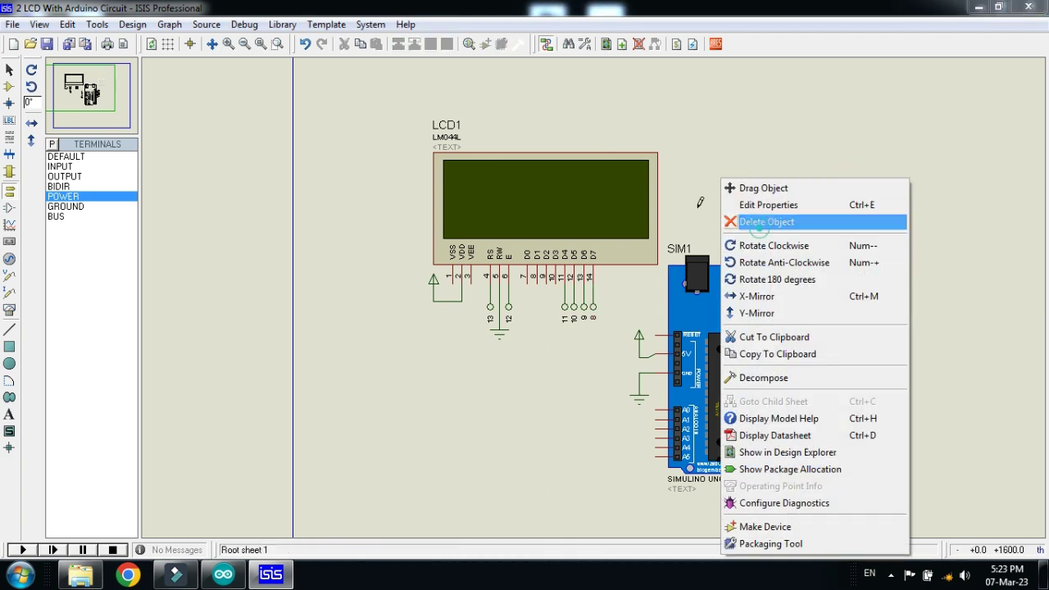
pyautogui.moveTo(364, 96); pyautogui.dragTo(663, 347)
pyautogui.rightClick(595, 217)
pyautogui.click(635, 312)
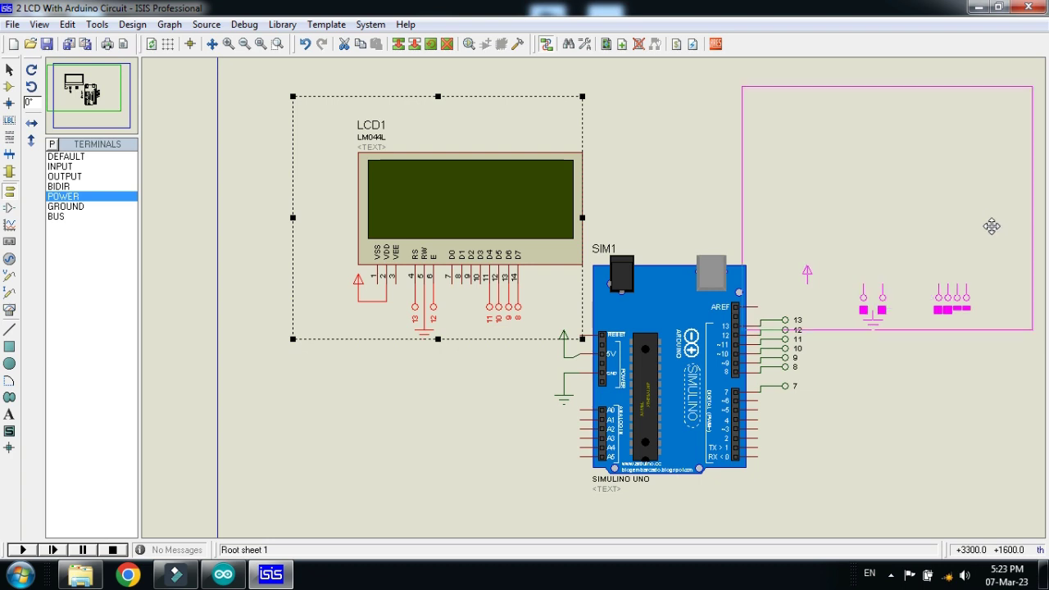
pyautogui.click(975, 228)
pyautogui.rightClick(975, 227)
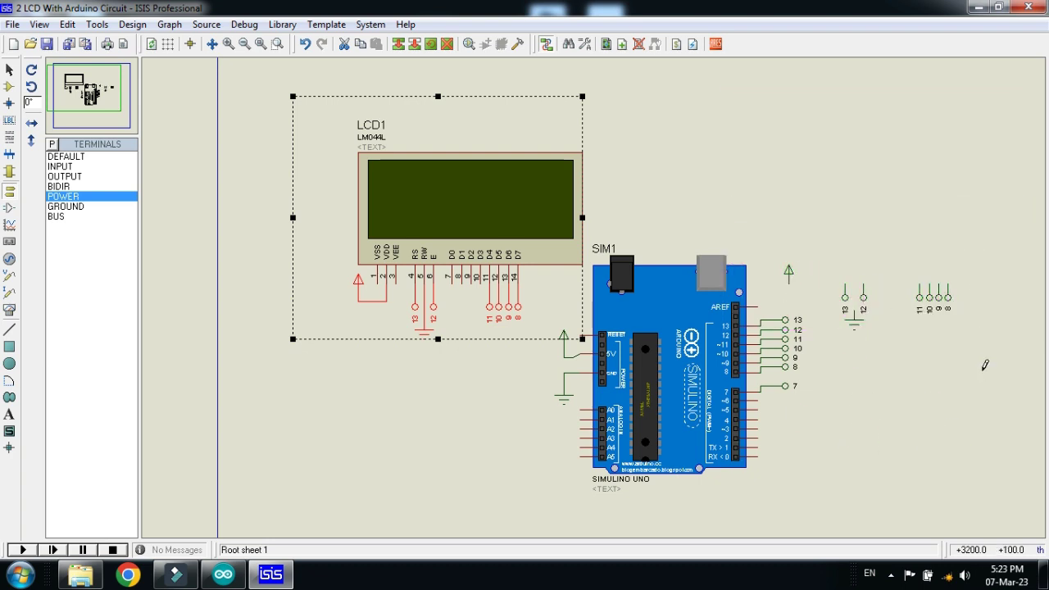
pyautogui.click(963, 410)
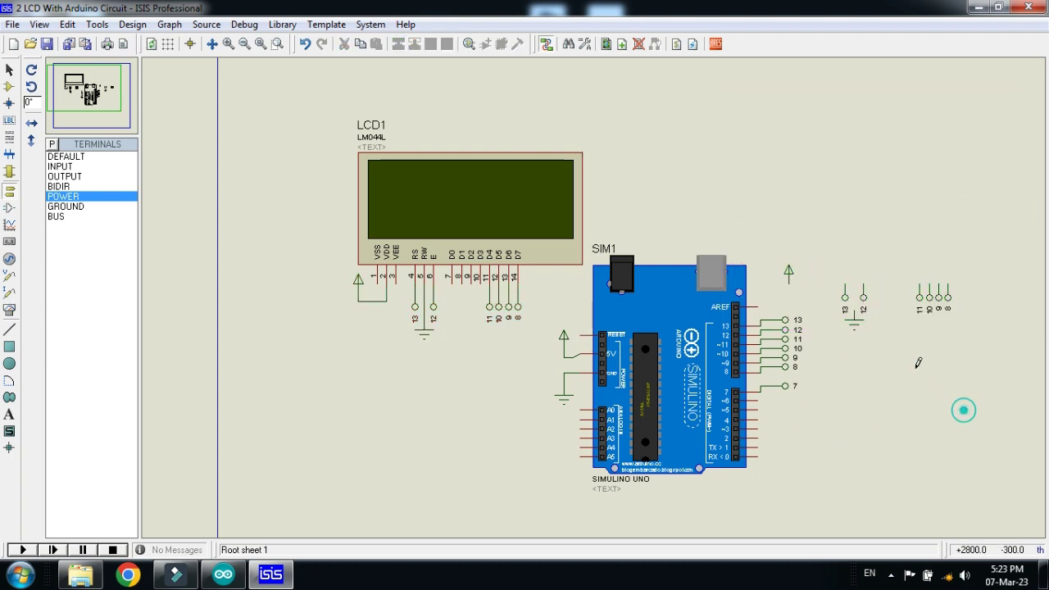
pyautogui.click(304, 43)
# Step: Block-copy LCD1 with its wiring as LCD2 right of the board and delete the stray power terminal
pyautogui.moveTo(285, 96); pyautogui.dragTo(629, 348)
pyautogui.rightClick(493, 163)
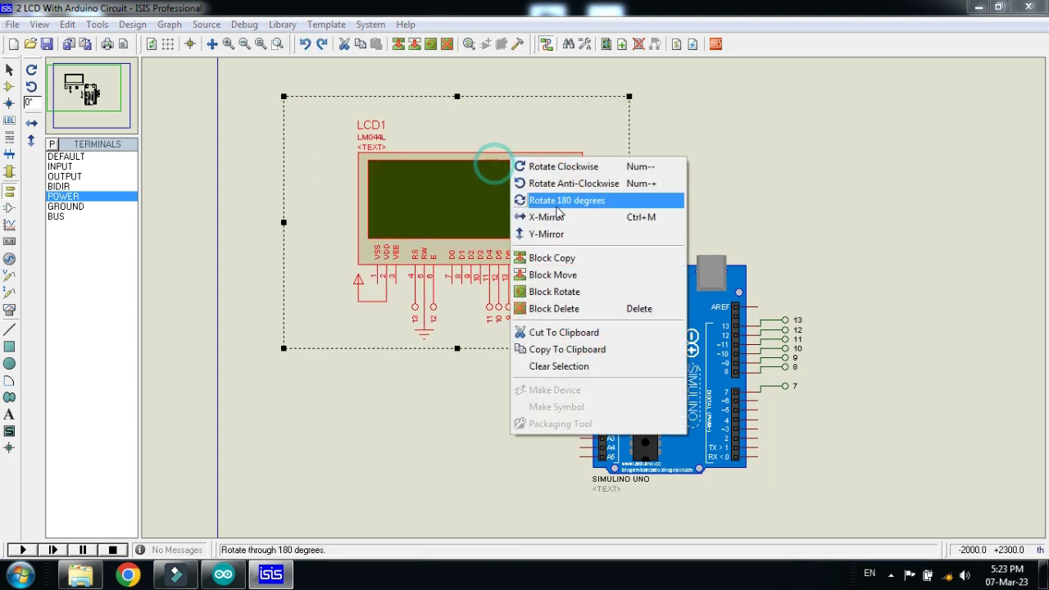
pyautogui.click(565, 259)
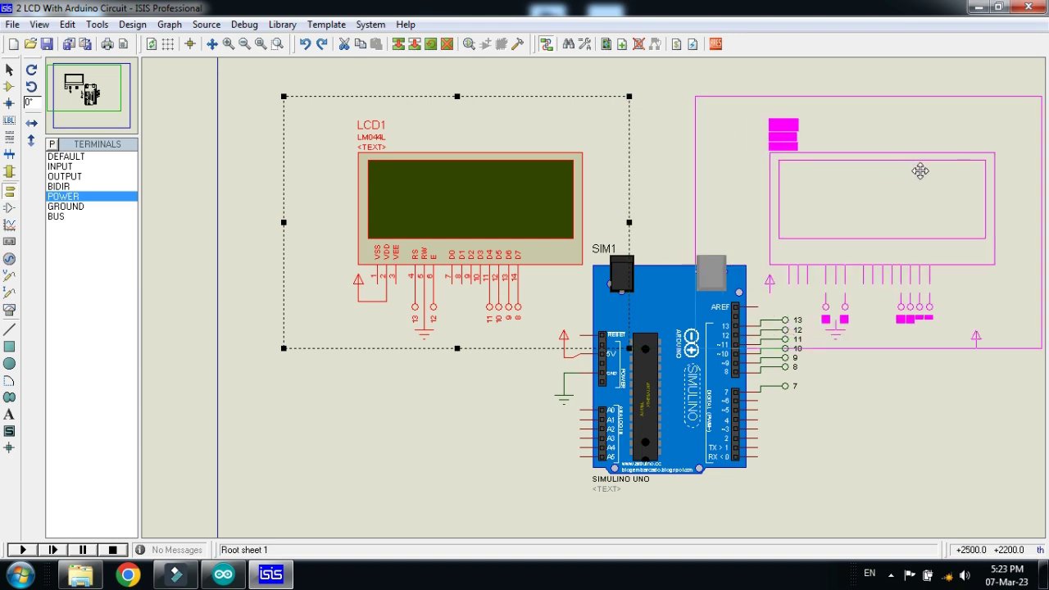
pyautogui.click(928, 171)
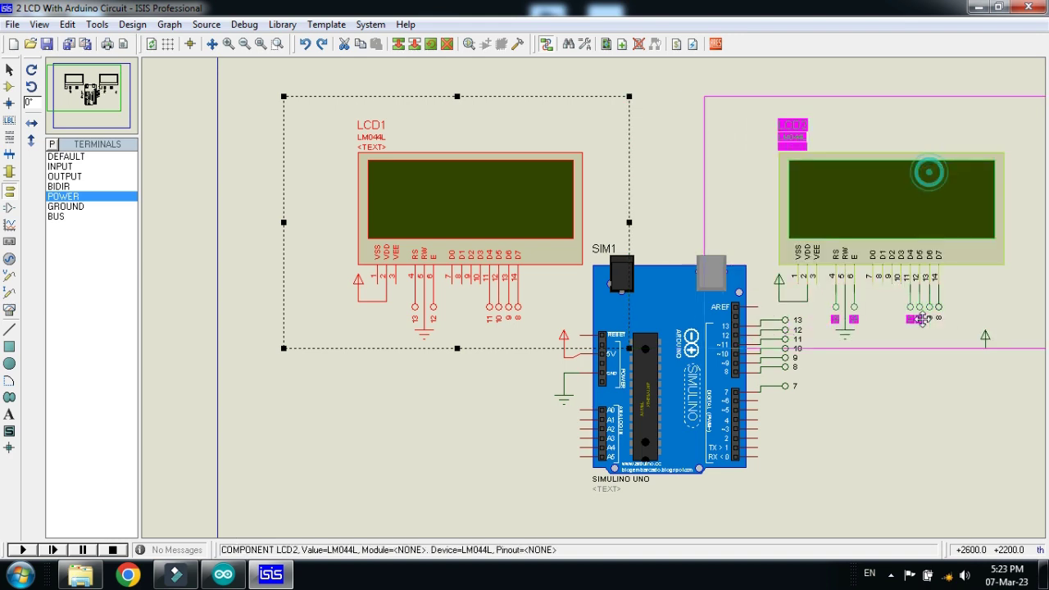
pyautogui.rightClick(984, 336)
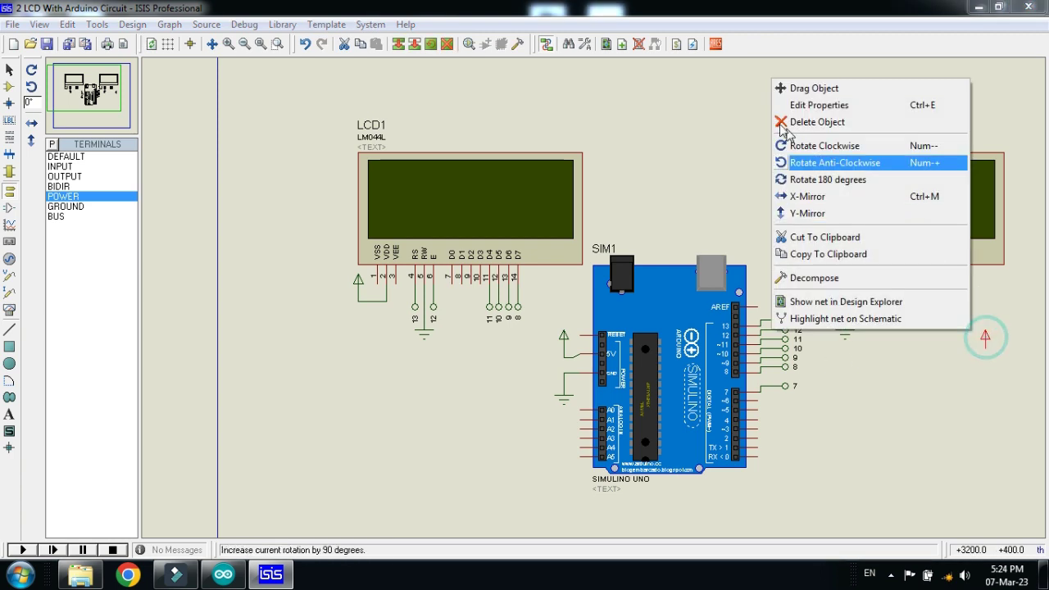
pyautogui.click(784, 123)
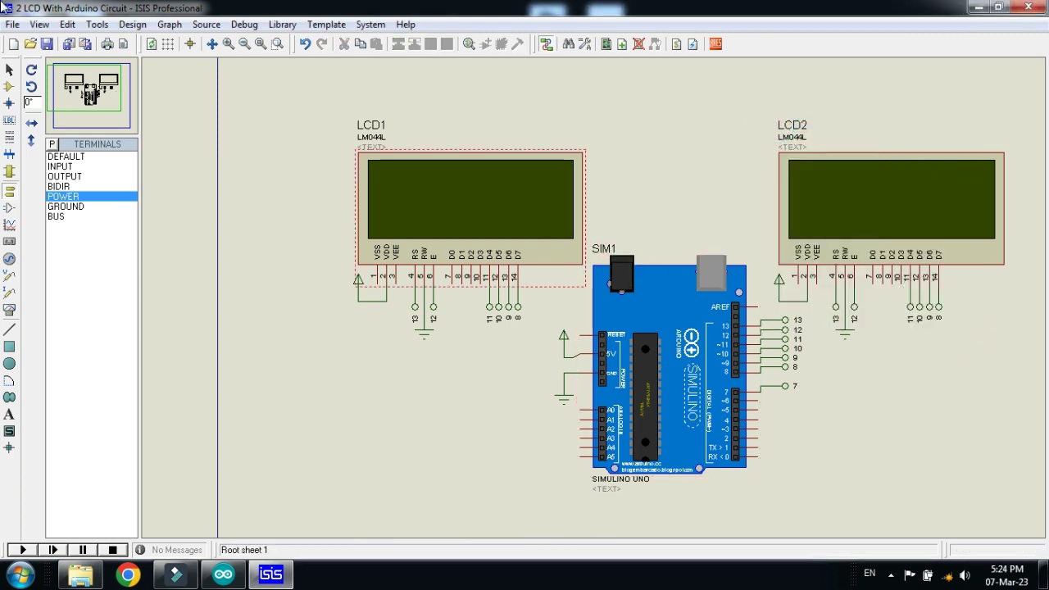
pyautogui.click(288, 357)
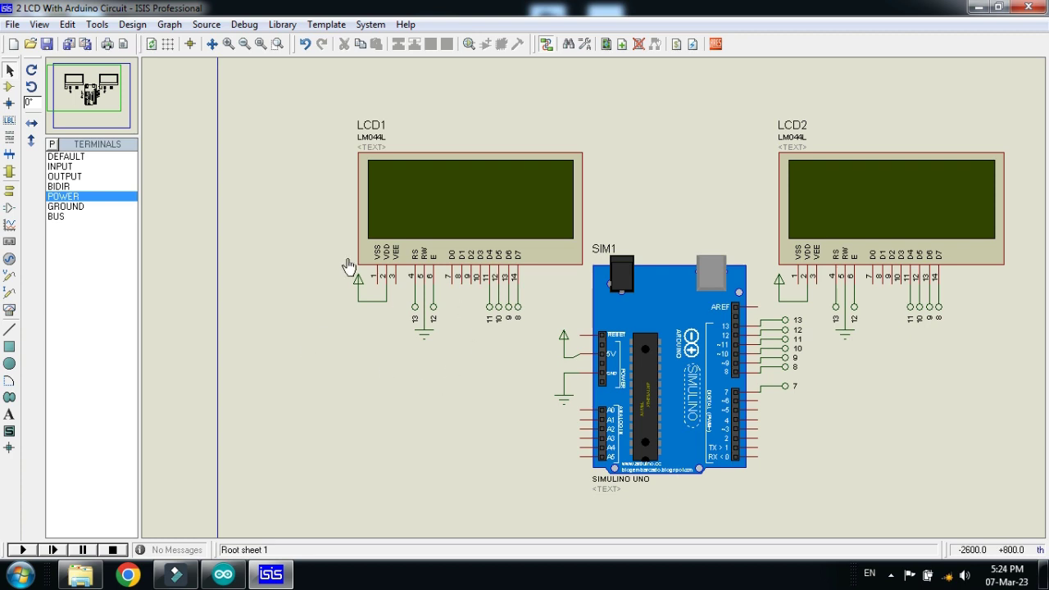
pyautogui.click(278, 44)
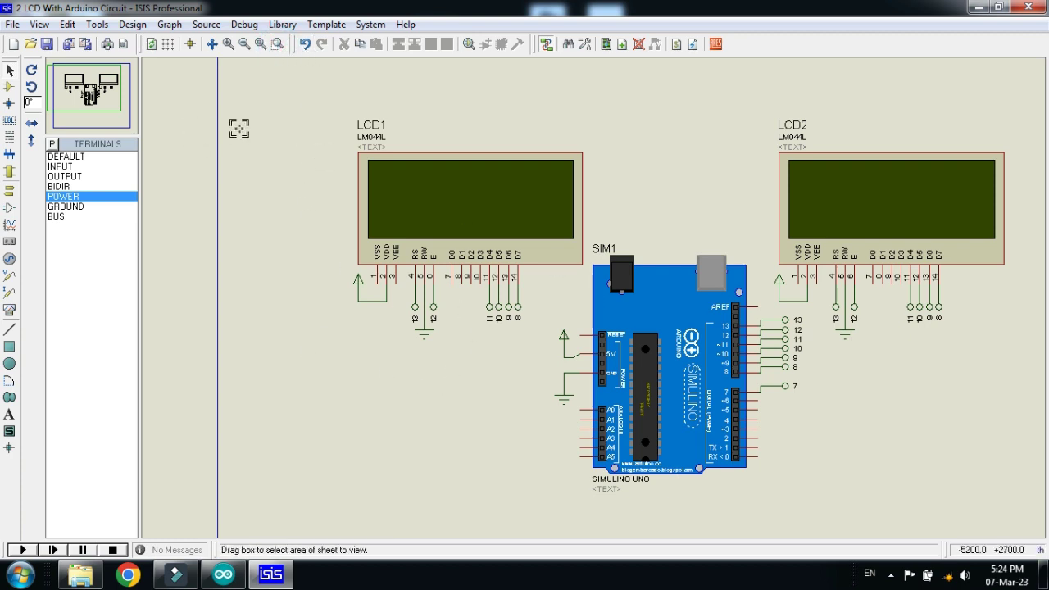
pyautogui.moveTo(330, 114); pyautogui.dragTo(868, 489)
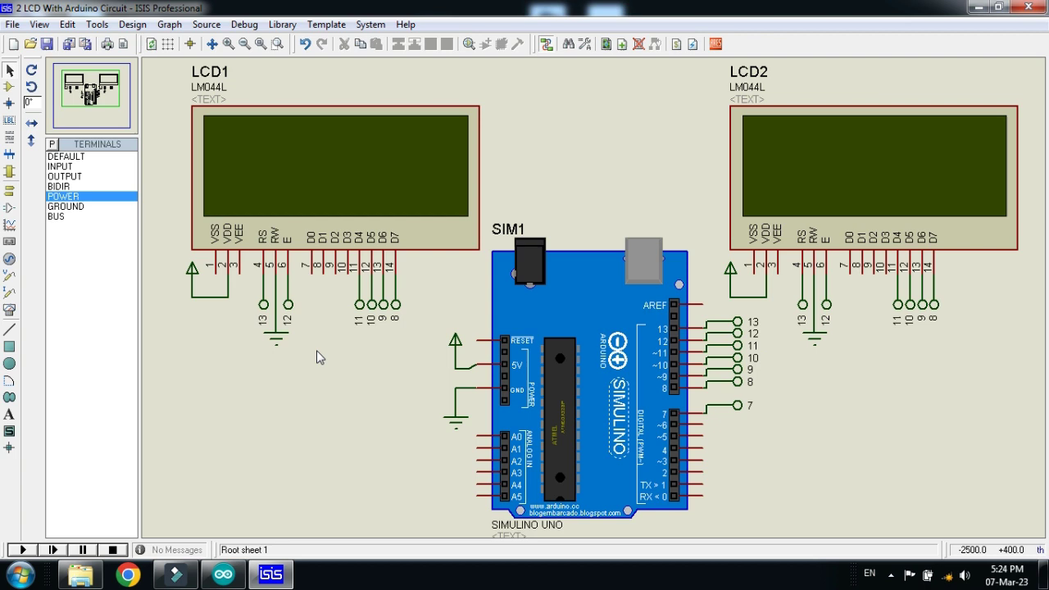
# Step: Relabel LCD2's enable terminal from 12 to 7, then switch to the Arduino sketch
pyautogui.click(288, 307)
pyautogui.click(360, 373)
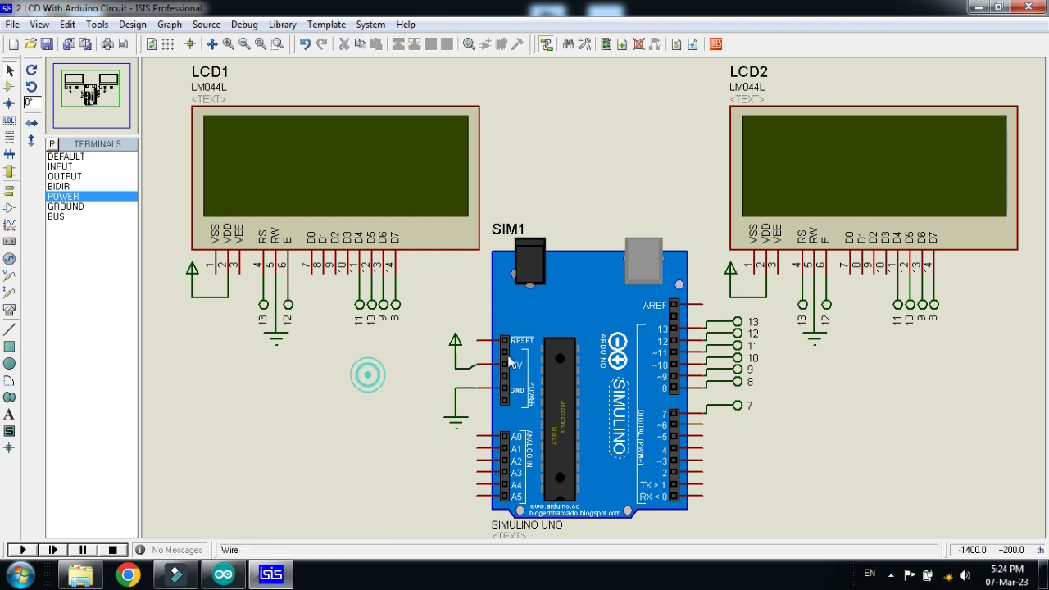
pyautogui.rightClick(826, 310)
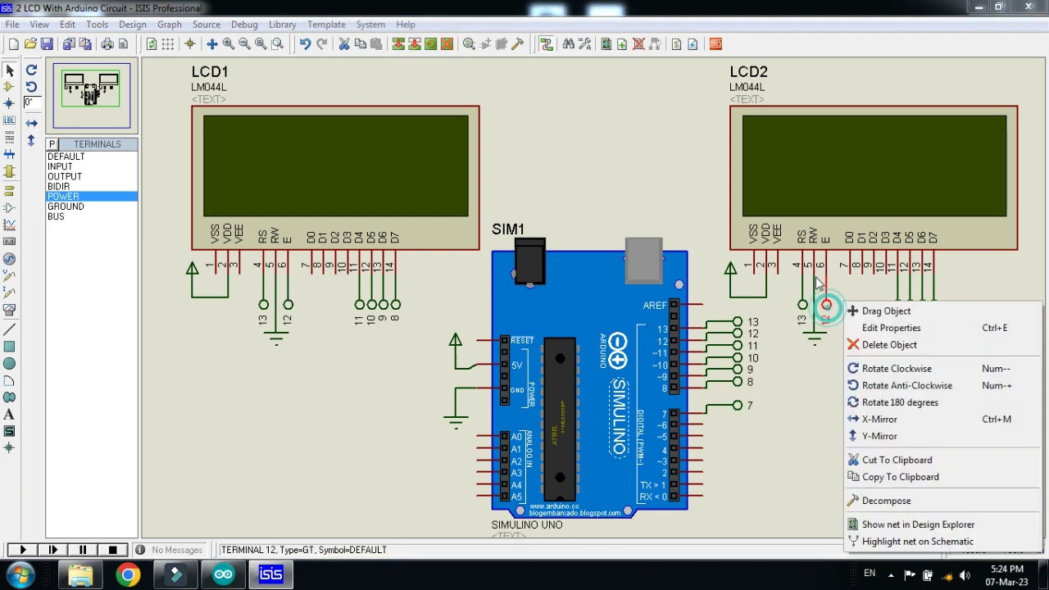
pyautogui.click(862, 328)
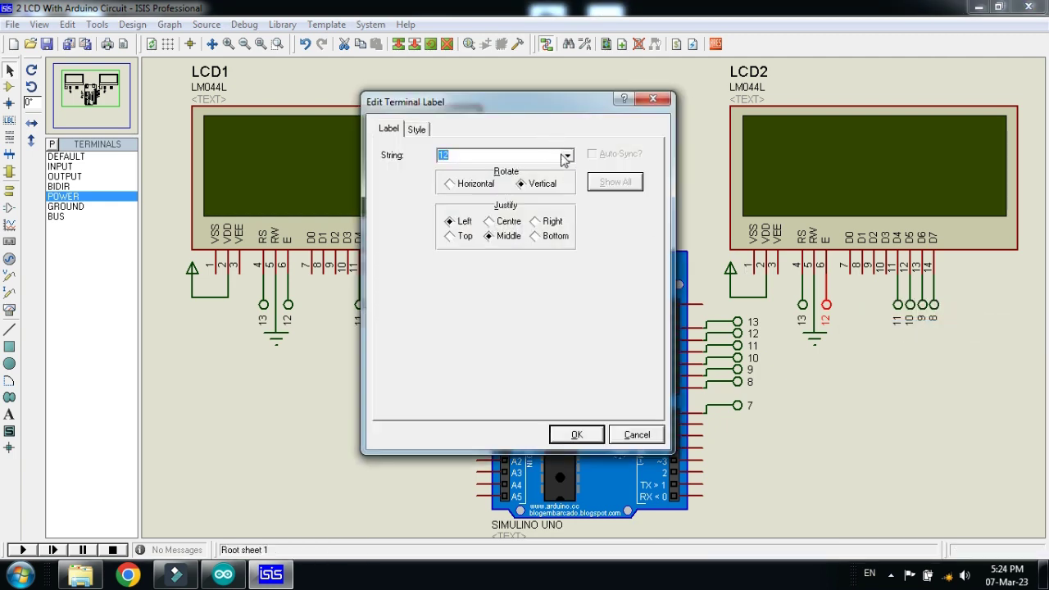
pyautogui.click(565, 157)
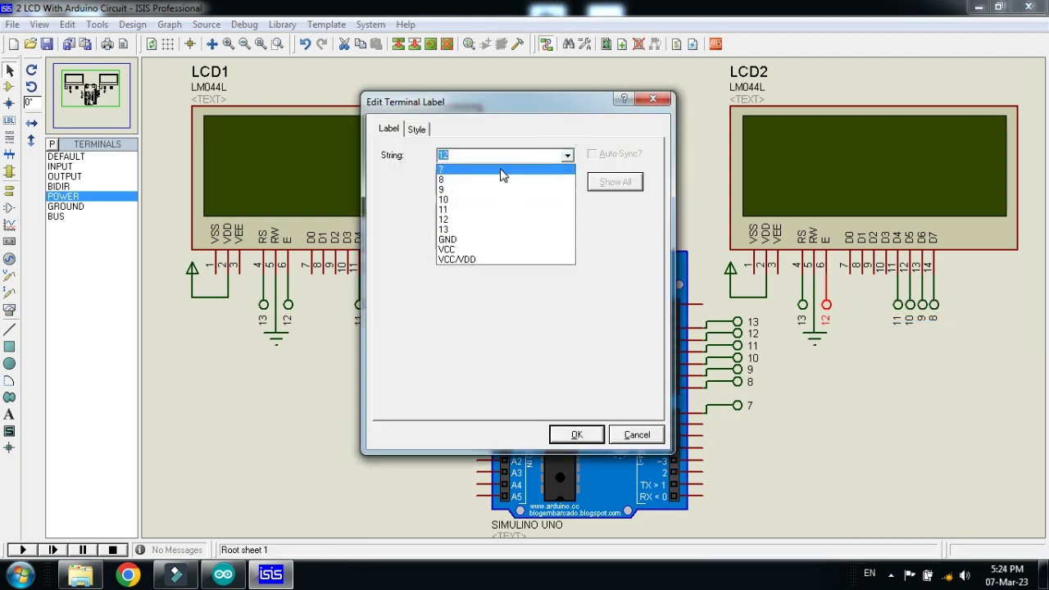
pyautogui.click(501, 170)
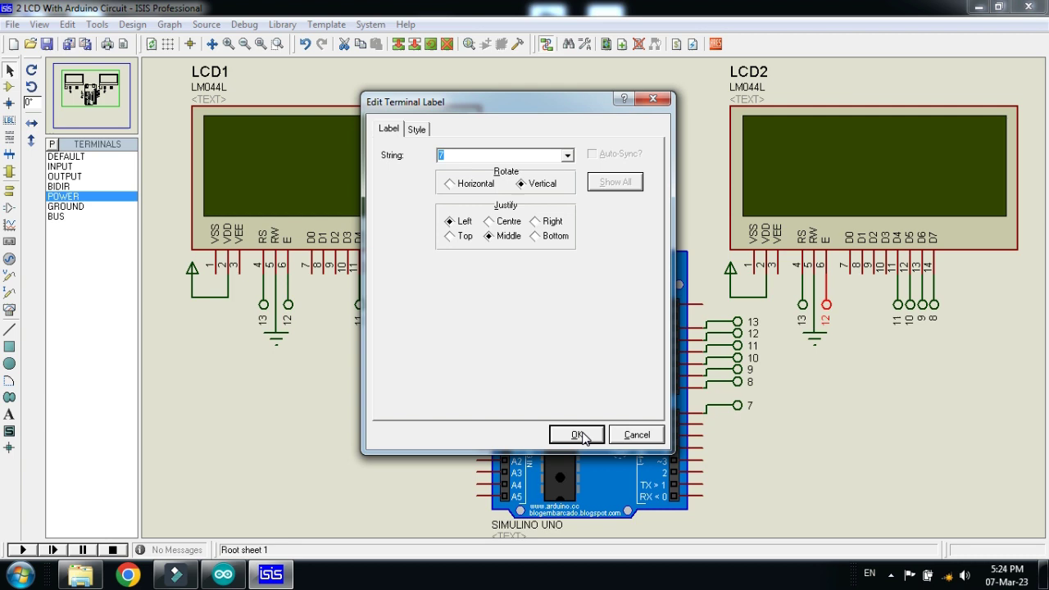
pyautogui.click(579, 435)
pyautogui.click(868, 441)
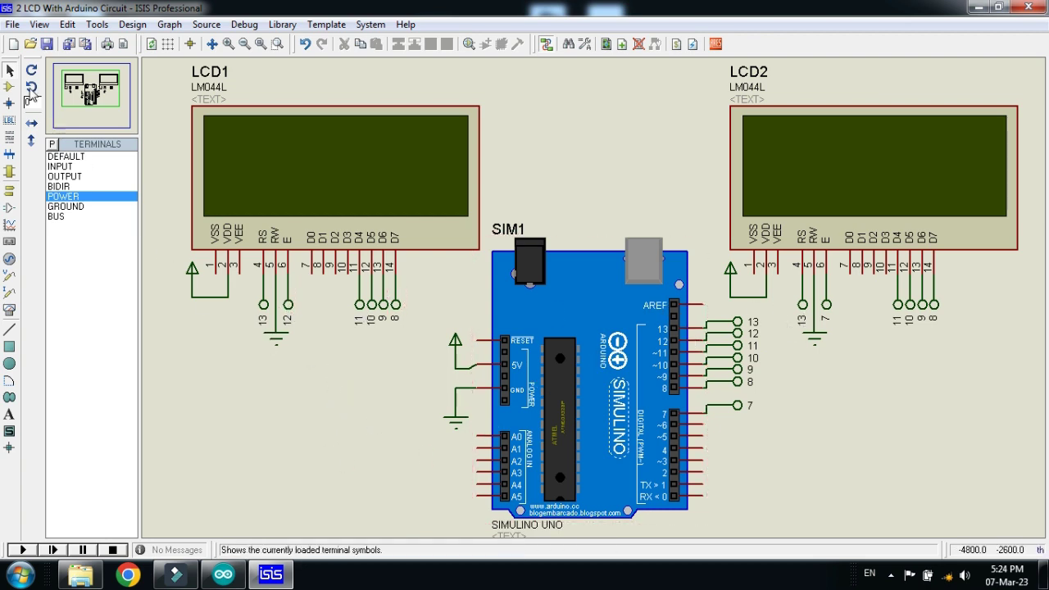
pyautogui.click(223, 573)
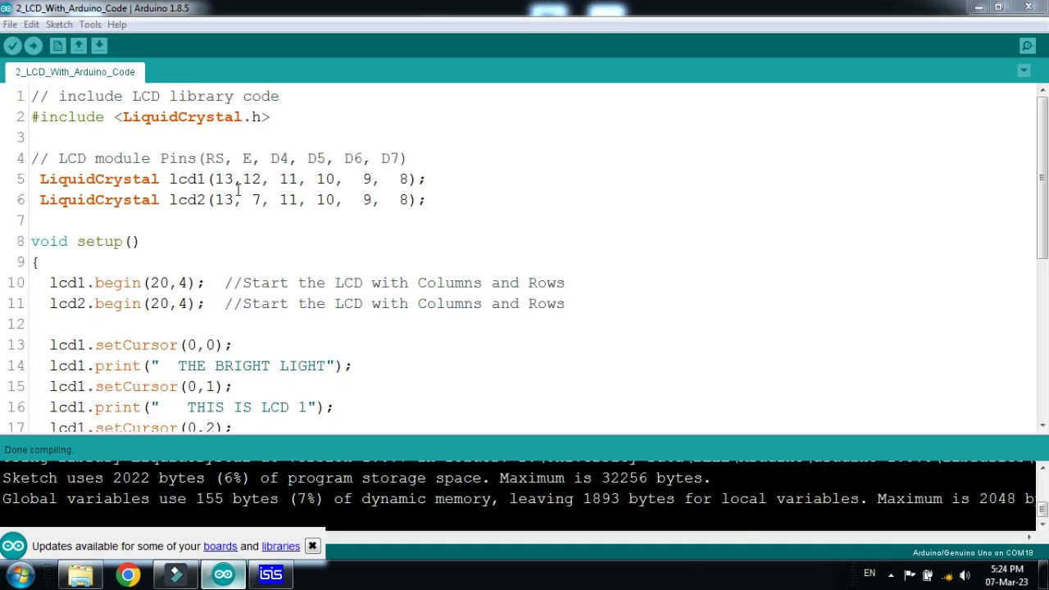
# Step: Compare the lcd1 and lcd2 declarations: enable pin 12 for lcd1, pin 7 for lcd2
pyautogui.moveTo(220, 177); pyautogui.dragTo(406, 179)
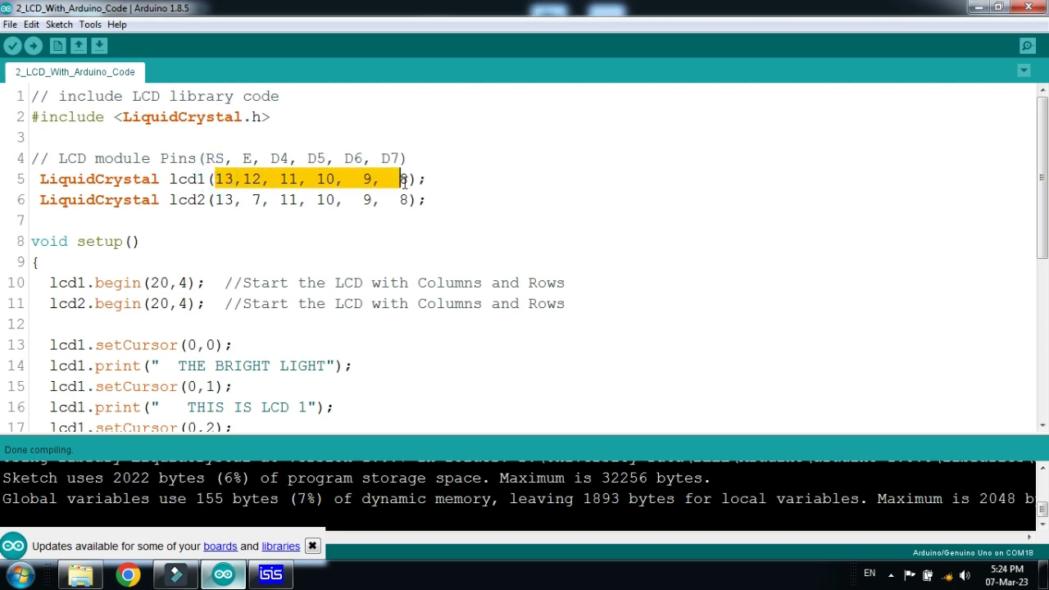
pyautogui.click(407, 178)
pyautogui.doubleClick(255, 179)
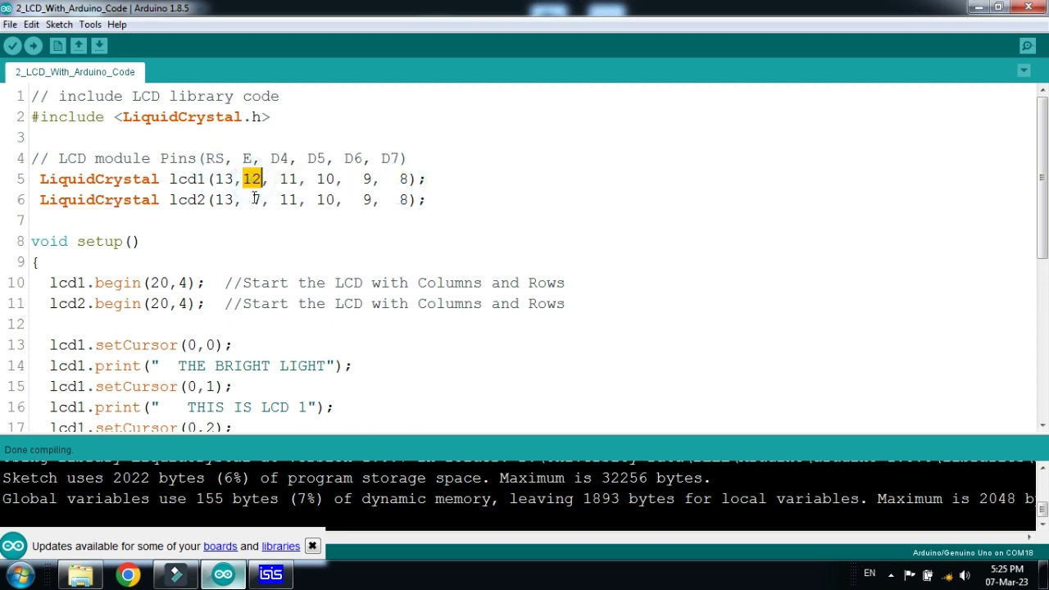
pyautogui.click(254, 198)
pyautogui.click(252, 182)
pyautogui.doubleClick(253, 181)
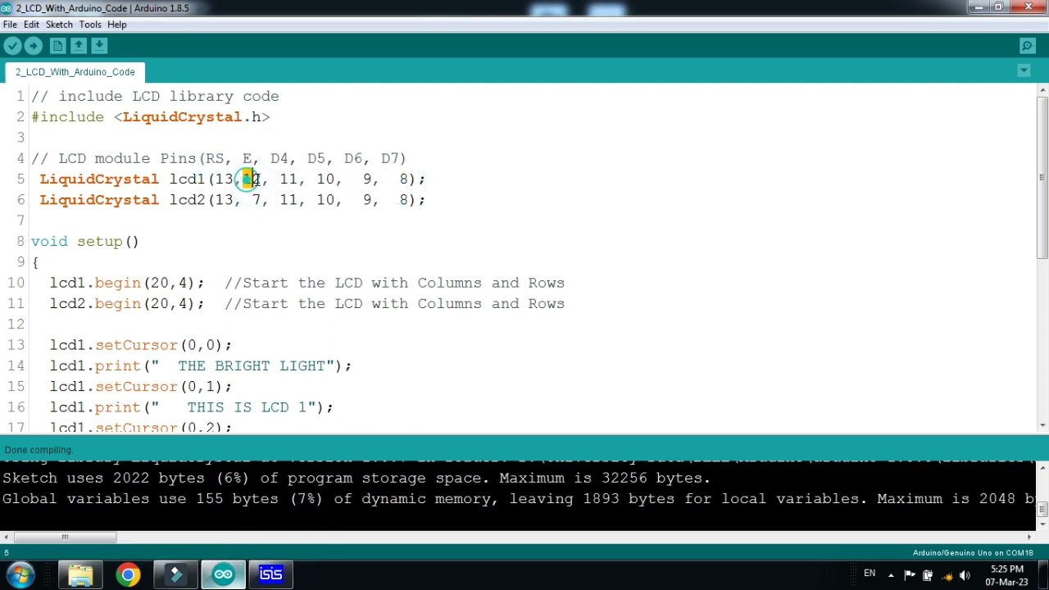
pyautogui.click(256, 198)
pyautogui.click(258, 201)
pyautogui.doubleClick(175, 178)
pyautogui.click(211, 179)
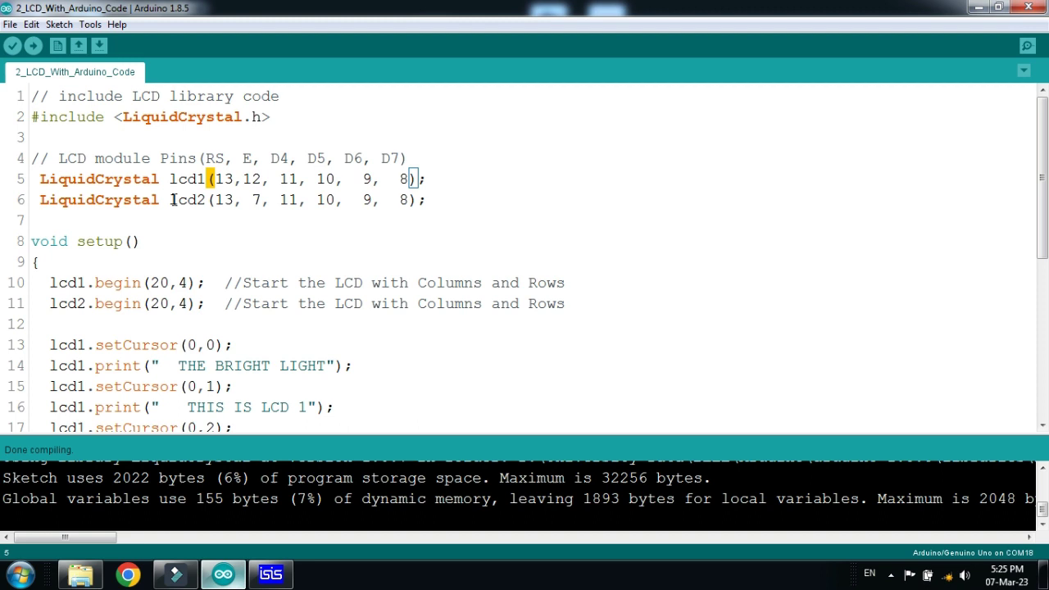
pyautogui.doubleClick(175, 200)
pyautogui.click(206, 199)
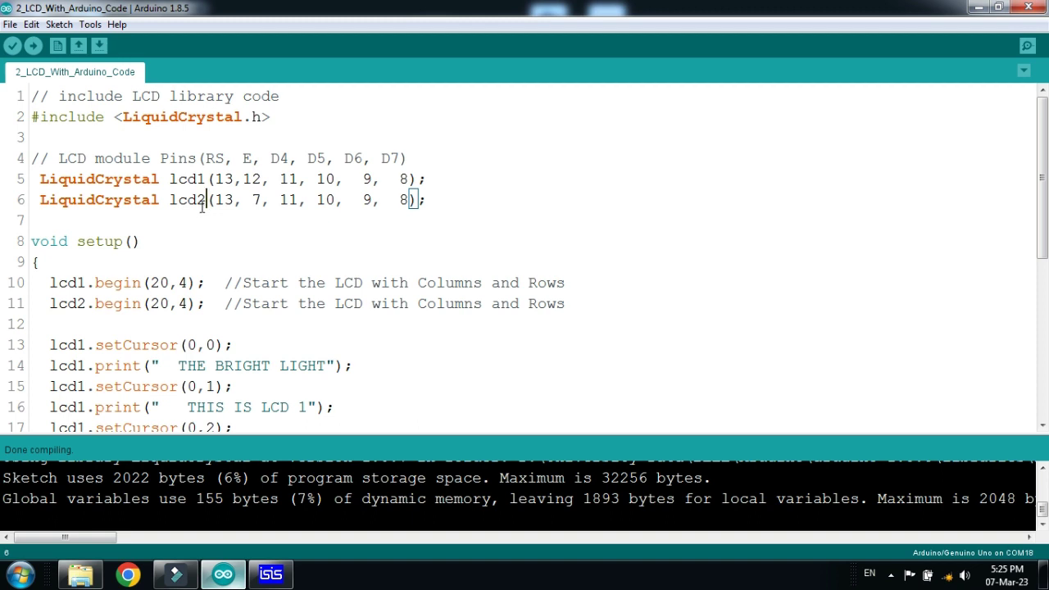
pyautogui.doubleClick(174, 179)
pyautogui.click(208, 179)
pyautogui.click(170, 200)
pyautogui.doubleClick(182, 199)
pyautogui.click(210, 200)
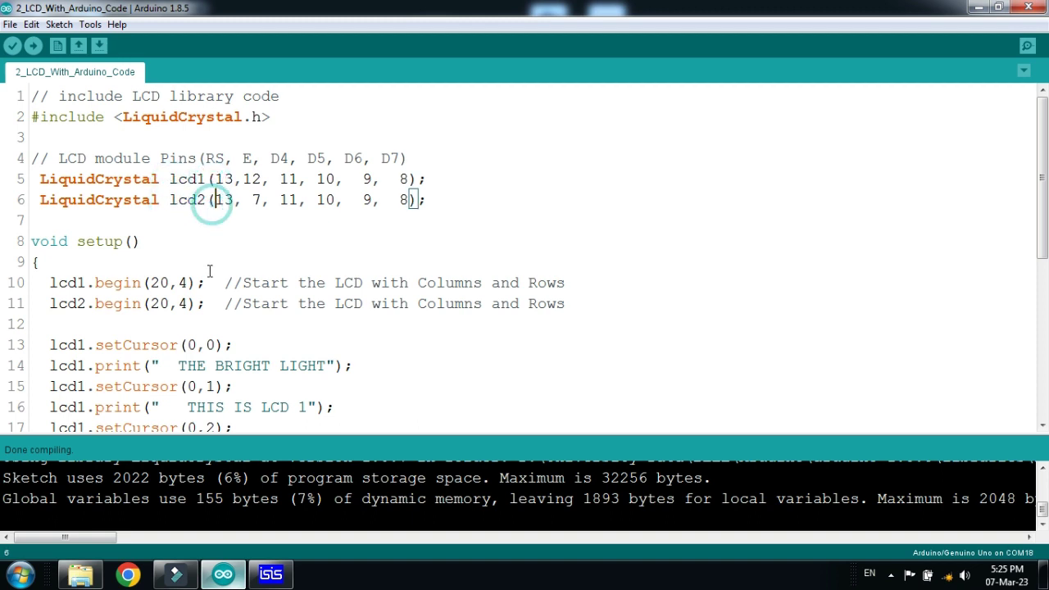
# Step: Review the 20x4 begin and print lines, then compile the sketch (2022 bytes, 155 bytes globals)
pyautogui.scroll(-1, 181, 211)
pyautogui.click(150, 220)
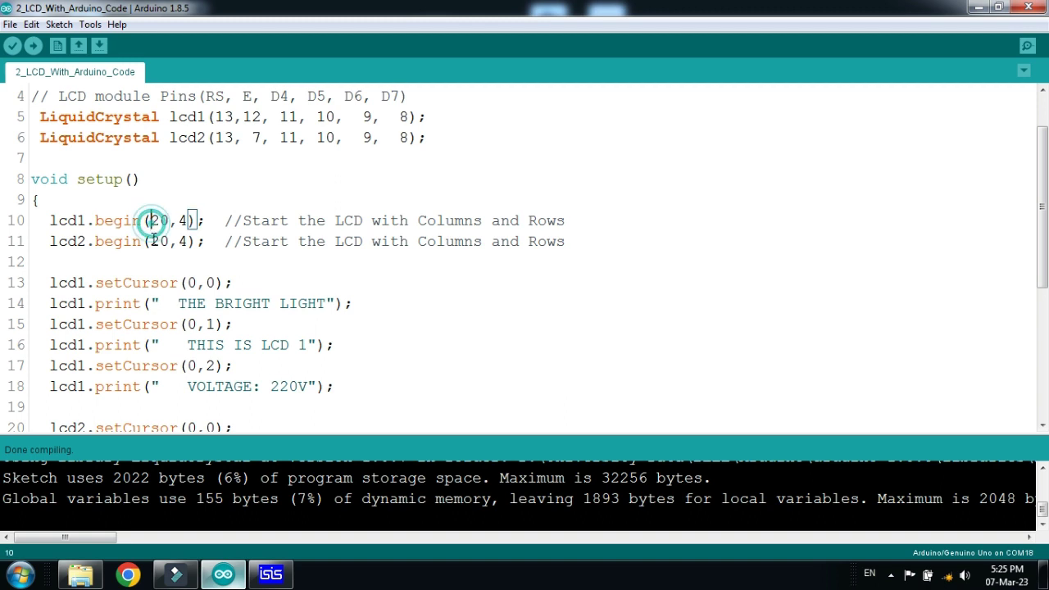
pyautogui.click(268, 233)
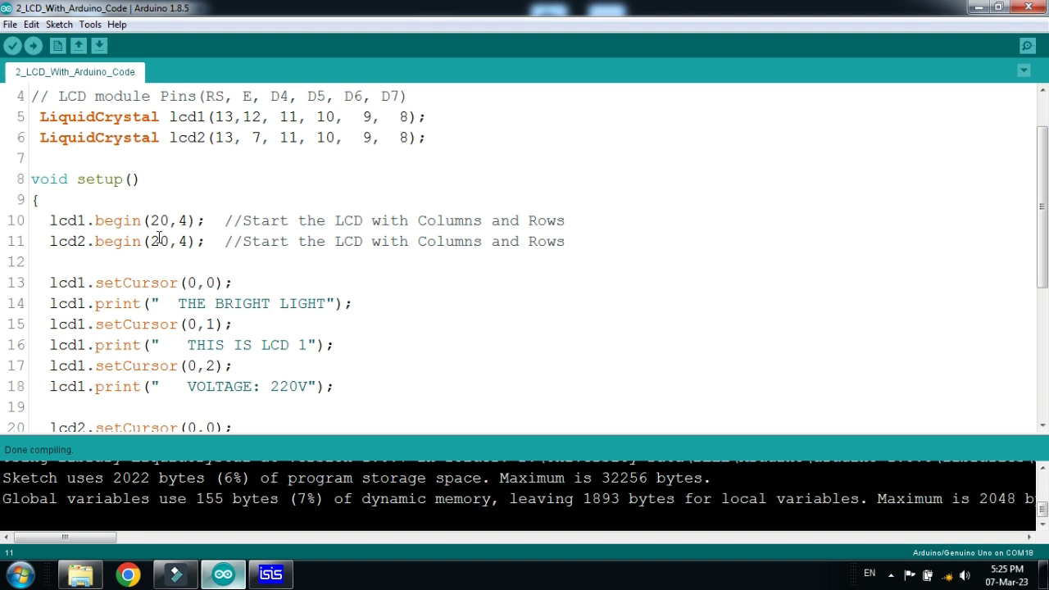
pyautogui.scroll(-1, 175, 257)
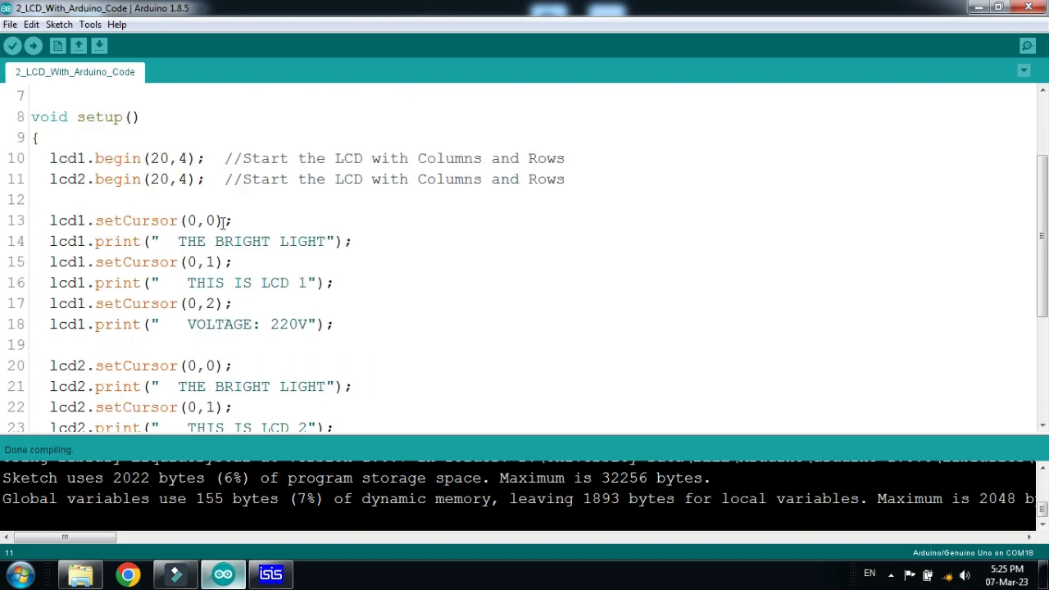
pyautogui.scroll(-1, 171, 286)
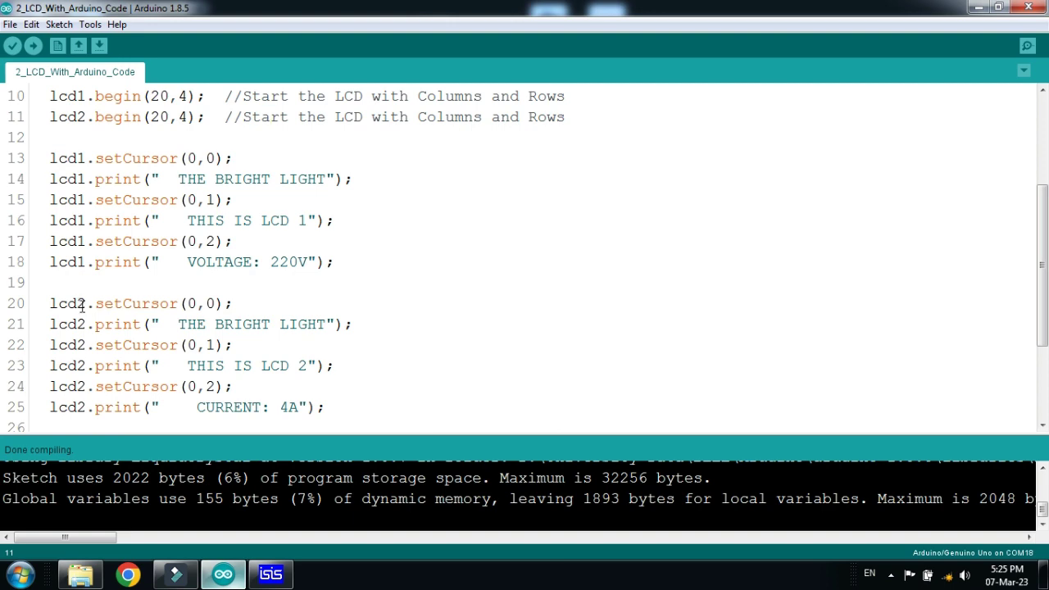
pyautogui.scroll(3, 192, 294)
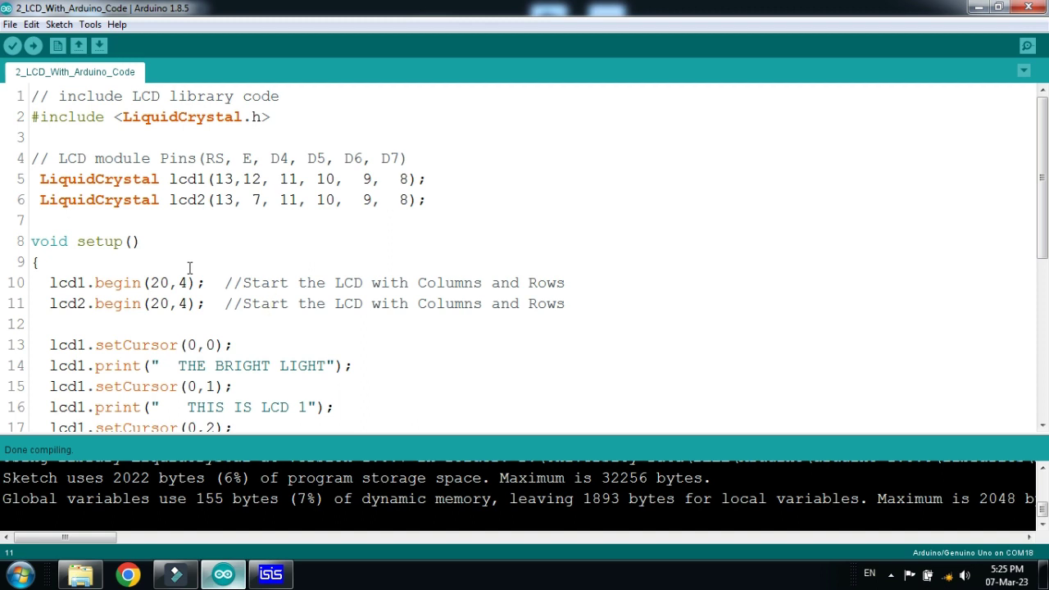
pyautogui.scroll(-3, 212, 255)
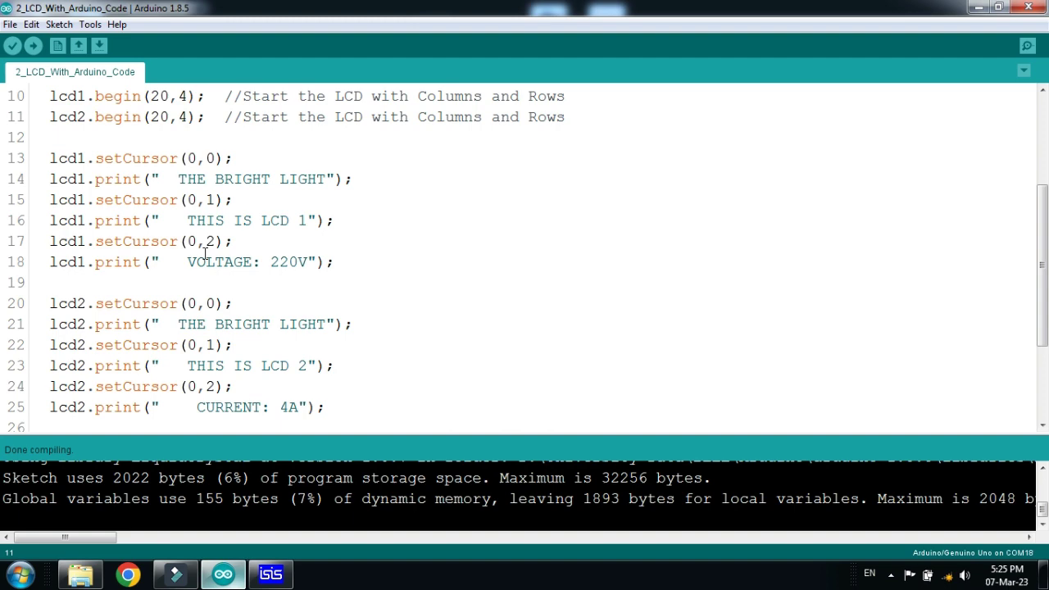
pyautogui.click(12, 45)
# Step: Enlarge the build output and select the full 2_LCD_With_Arduino_Code.ino.hex file path
pyautogui.moveTo(267, 432); pyautogui.dragTo(250, 304)
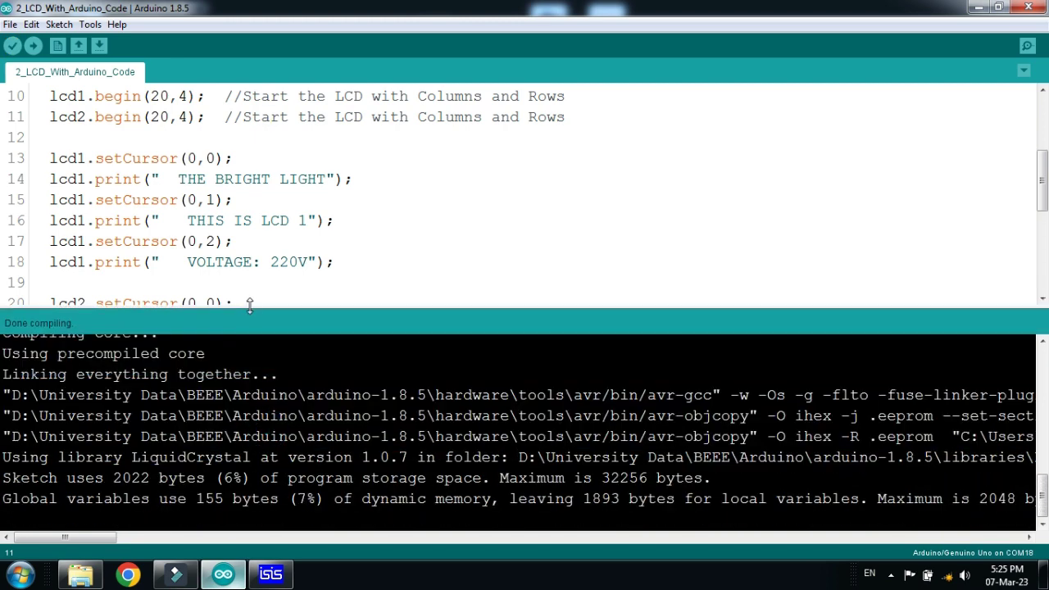
pyautogui.moveTo(97, 534); pyautogui.dragTo(270, 550)
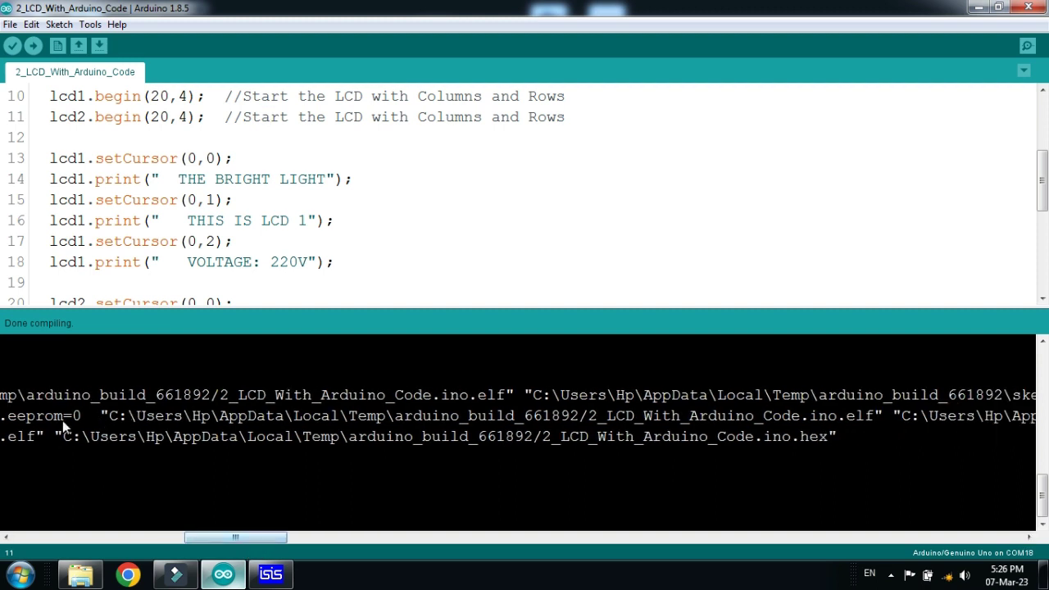
pyautogui.moveTo(64, 437); pyautogui.dragTo(90, 438)
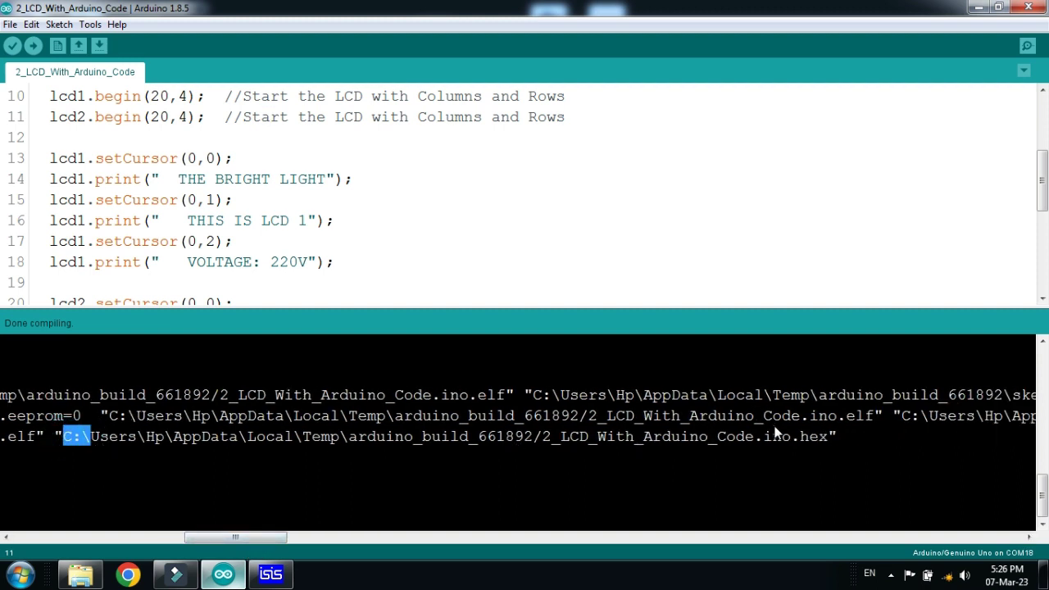
pyautogui.moveTo(825, 443); pyautogui.dragTo(827, 438)
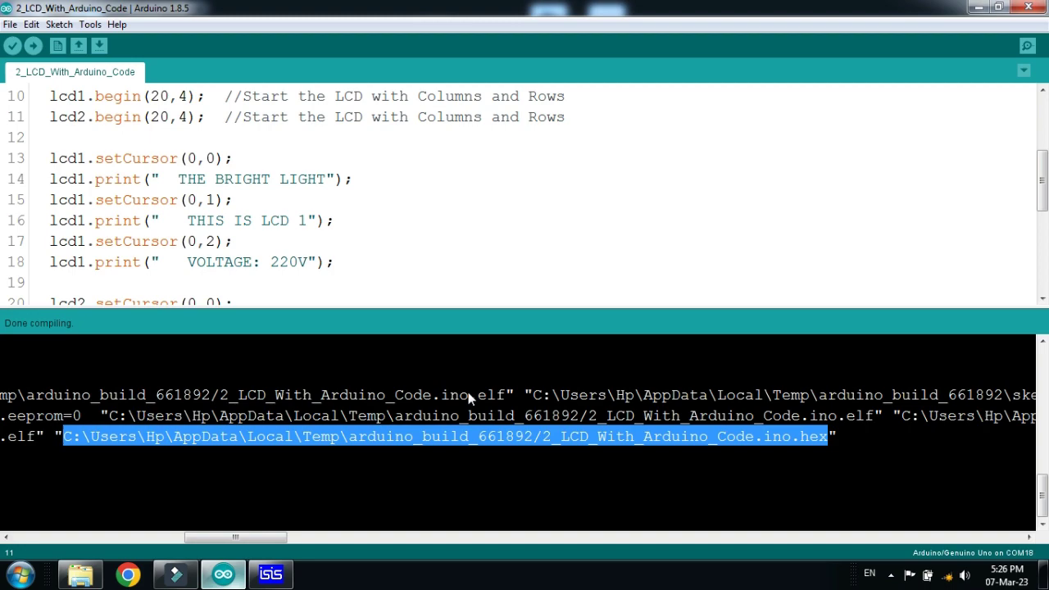
# Step: Paste the compiled .hex path into SIM1's Program File property and confirm it
pyautogui.click(271, 574)
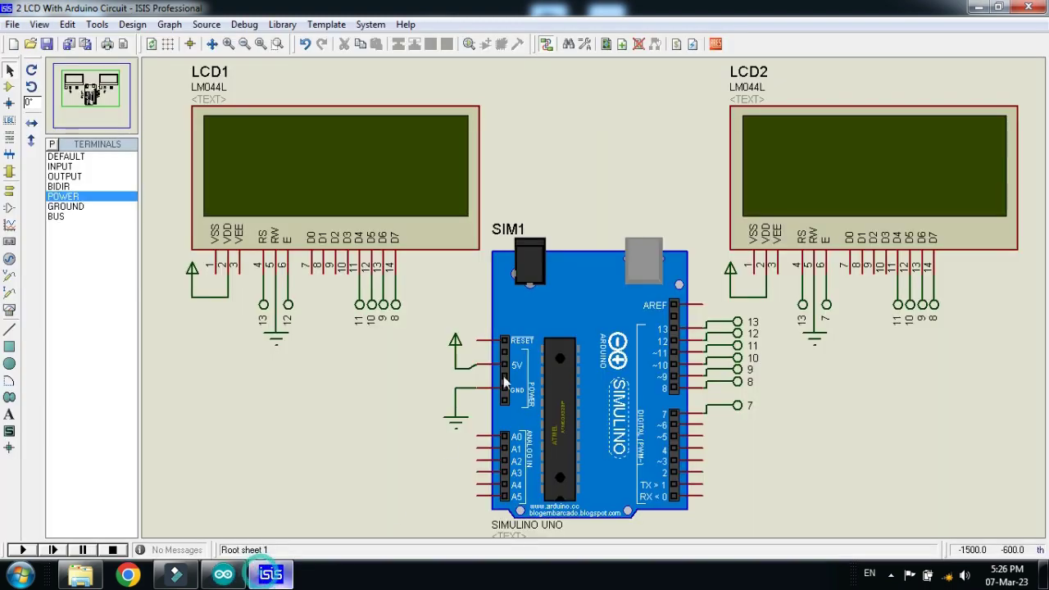
pyautogui.rightClick(580, 252)
pyautogui.click(643, 187)
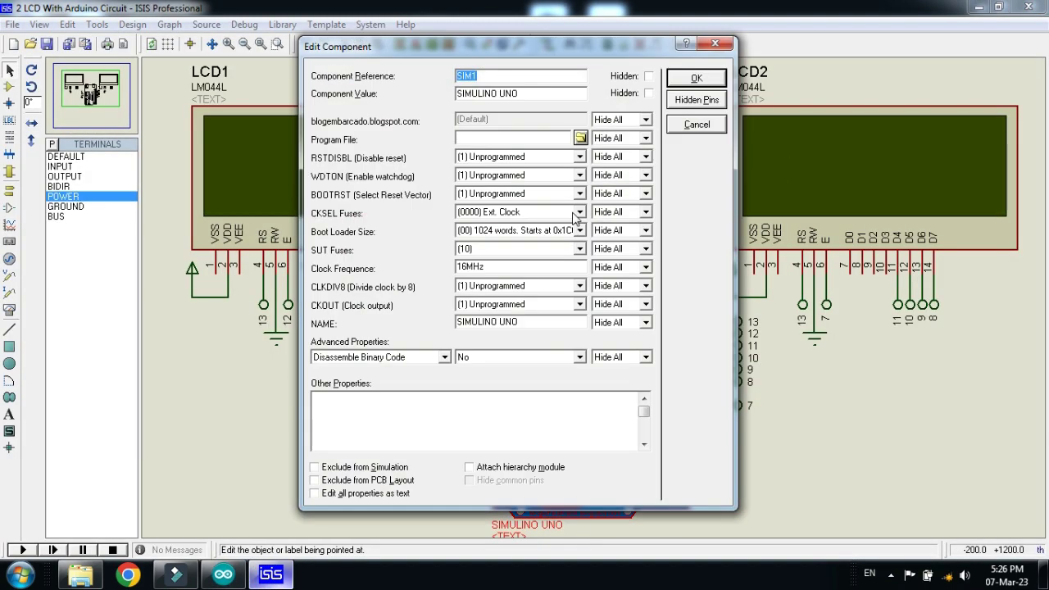
pyautogui.rightClick(524, 139)
pyautogui.click(621, 204)
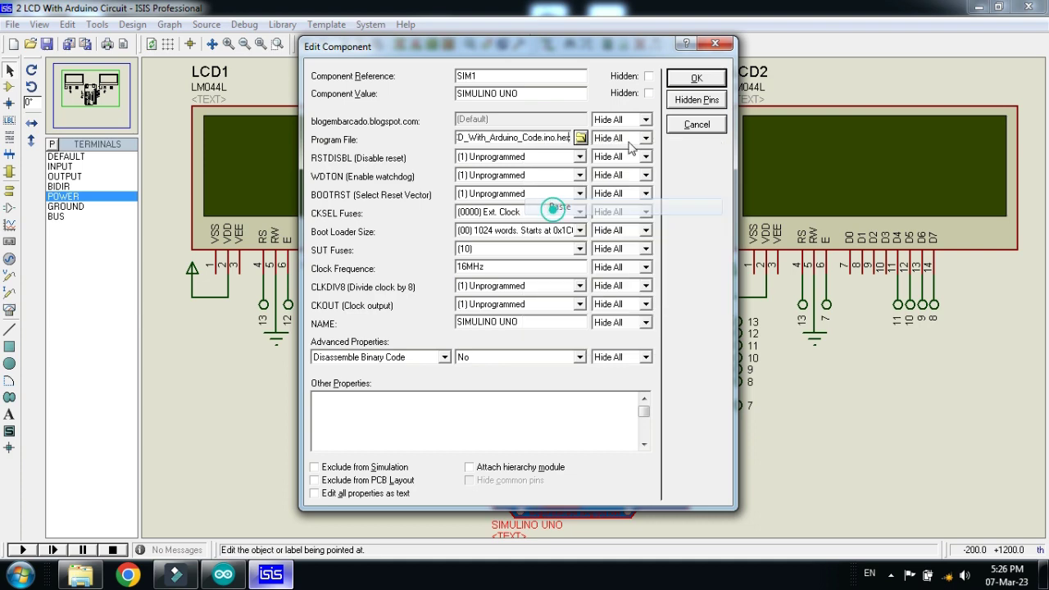
pyautogui.click(696, 78)
pyautogui.click(606, 84)
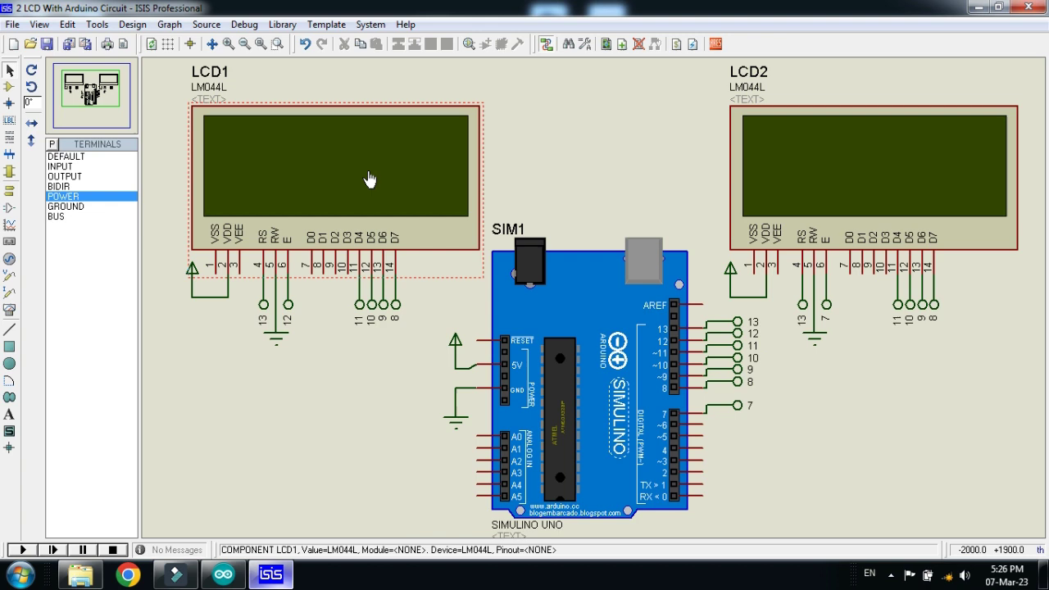
pyautogui.click(348, 197)
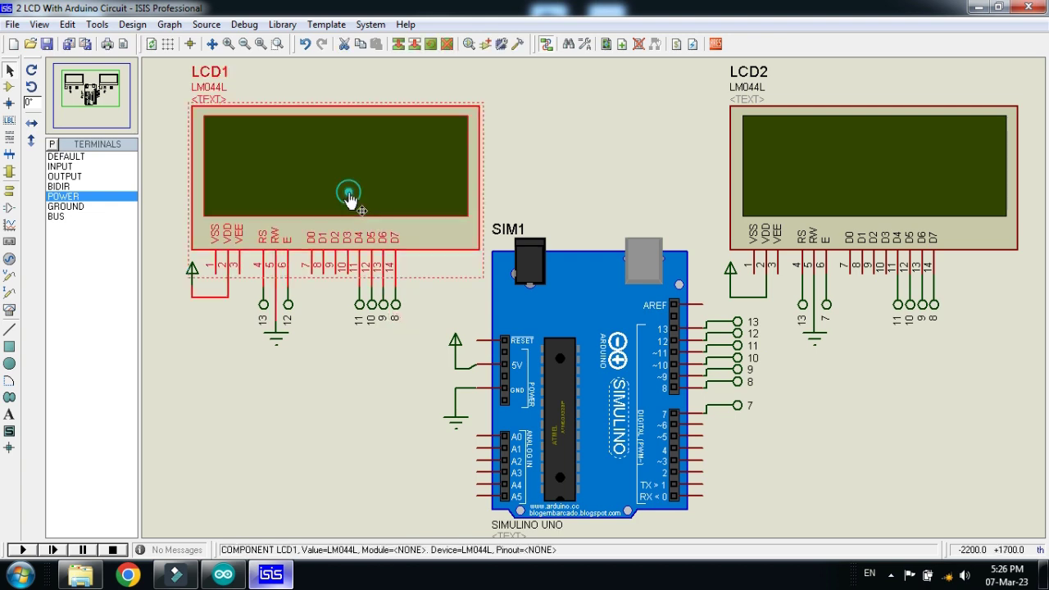
pyautogui.click(560, 145)
pyautogui.click(757, 147)
pyautogui.click(673, 135)
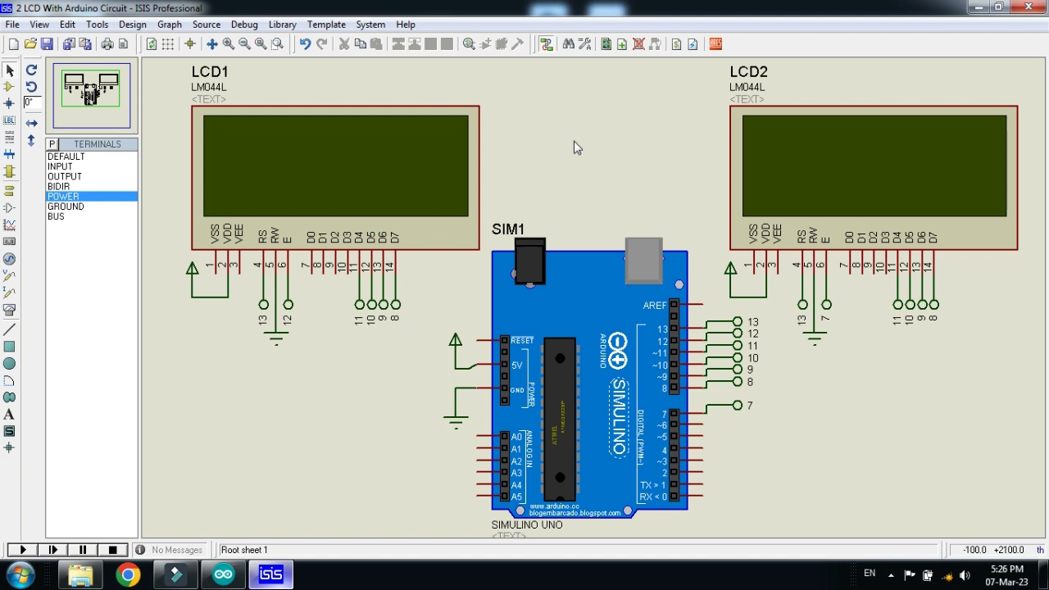
pyautogui.click(446, 181)
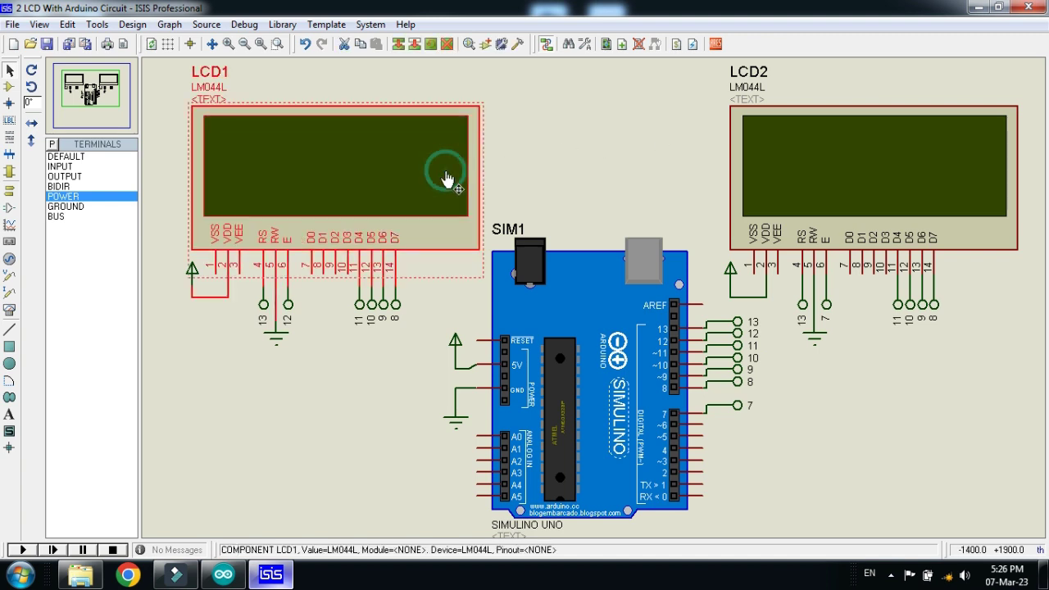
pyautogui.click(598, 139)
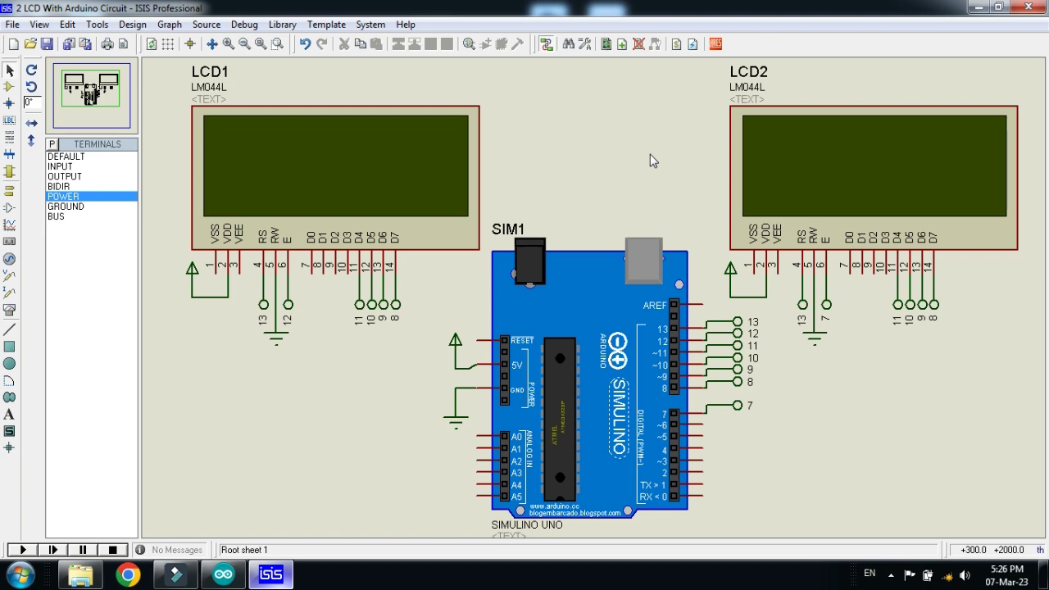
pyautogui.click(23, 550)
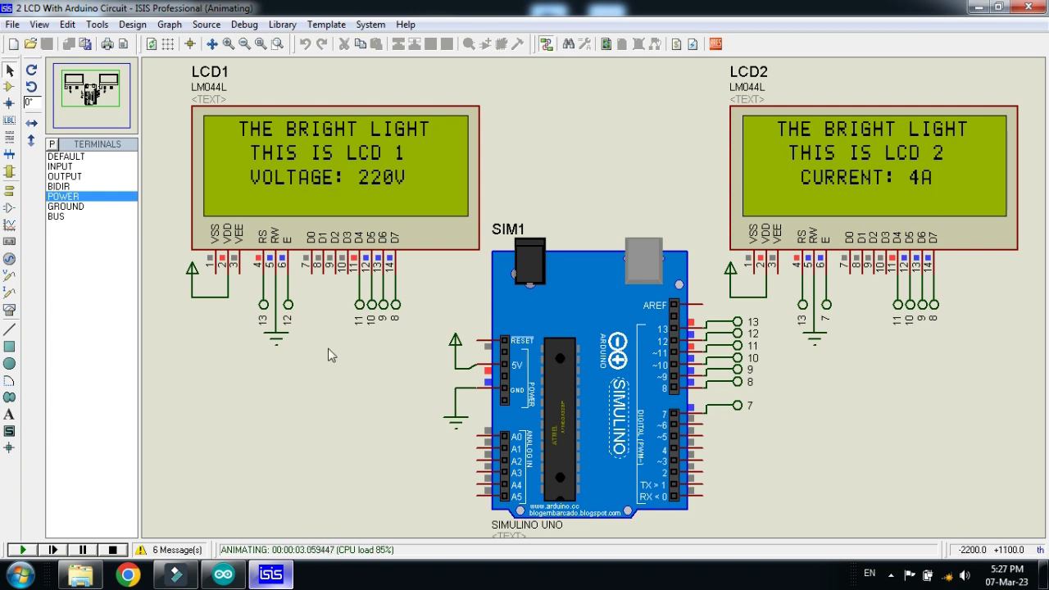
pyautogui.click(112, 549)
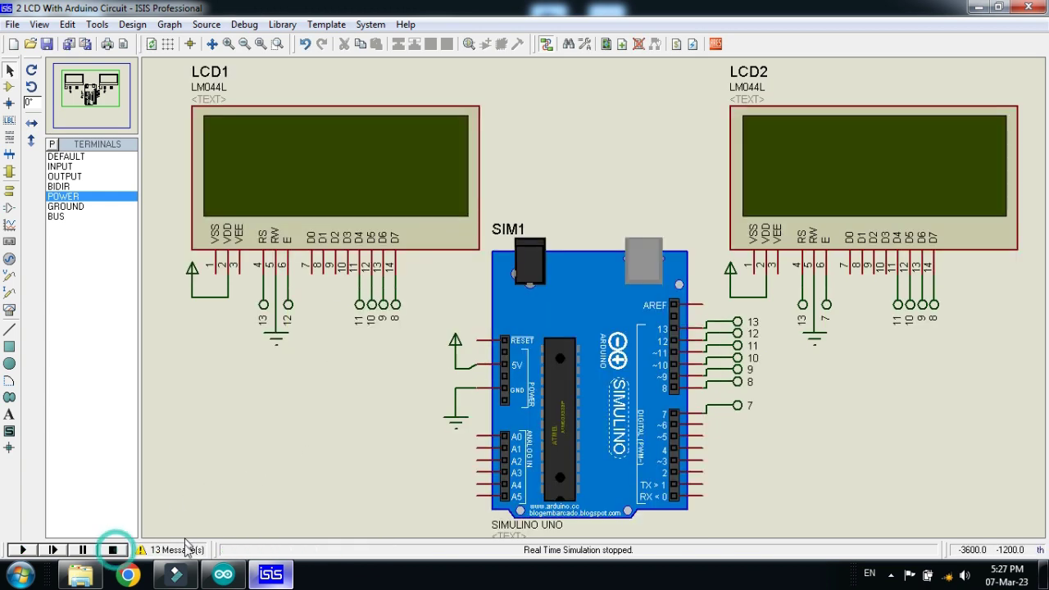
pyautogui.click(223, 573)
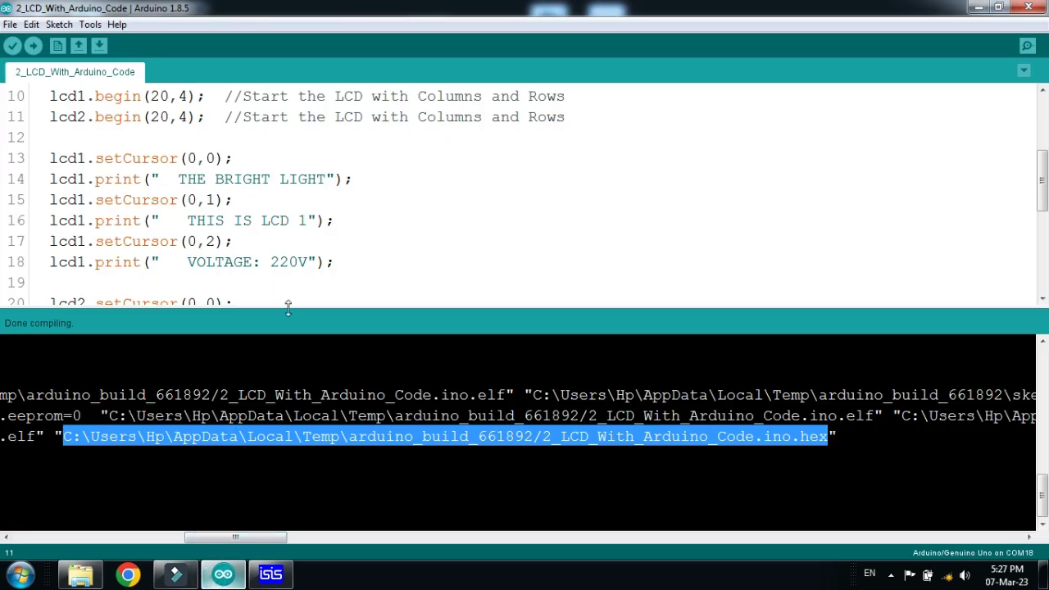
# Step: Duplicate the row-2 setCursor and VOLTAGE print lines below line 18
pyautogui.moveTo(288, 317); pyautogui.dragTo(287, 443)
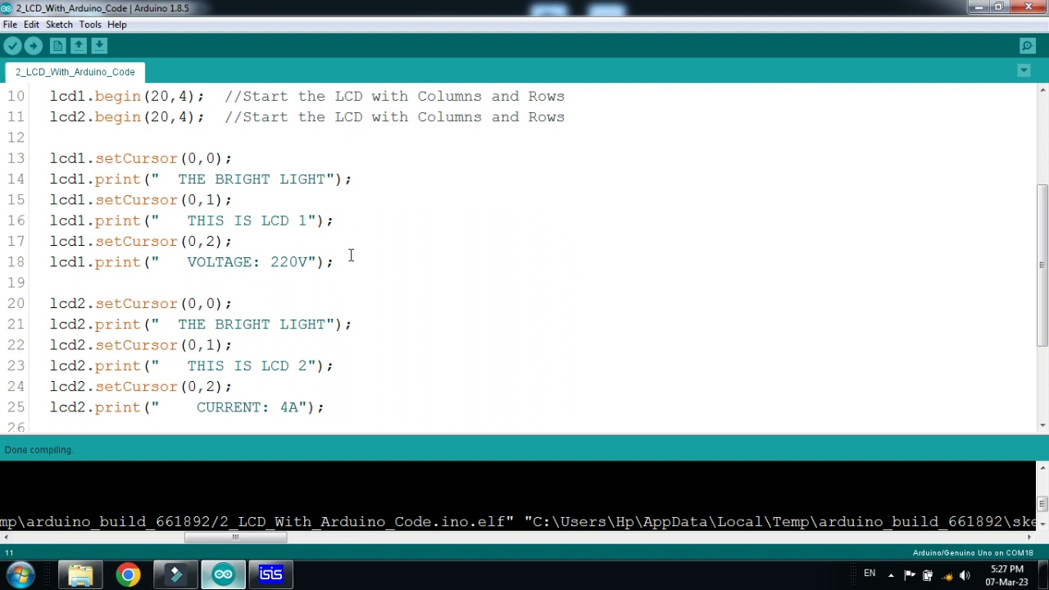
pyautogui.moveTo(354, 257); pyautogui.dragTo(352, 227)
pyautogui.hotkey('ctrl', 'c')
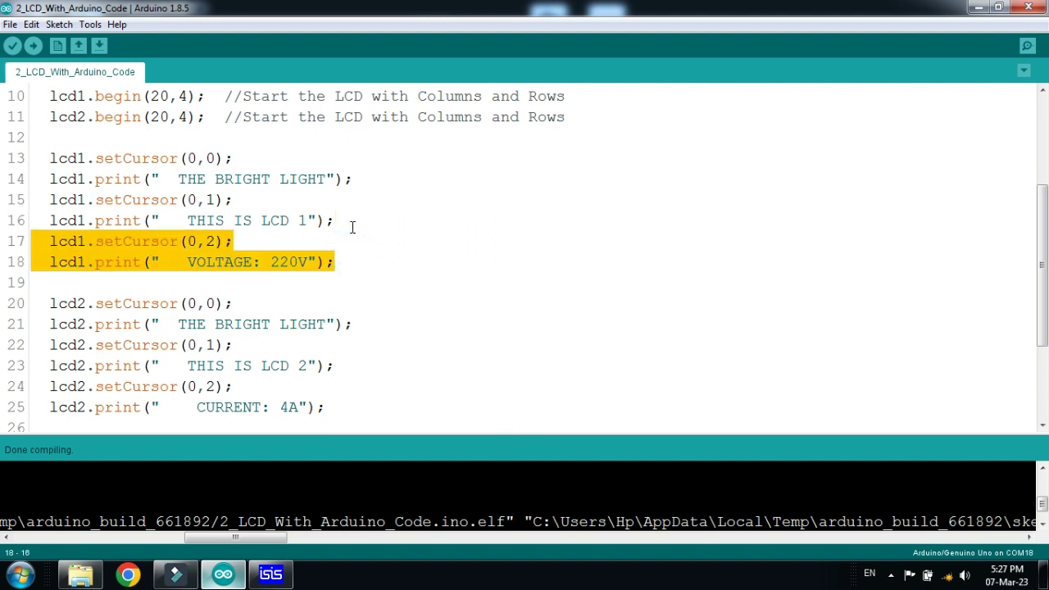
pyautogui.click(342, 261)
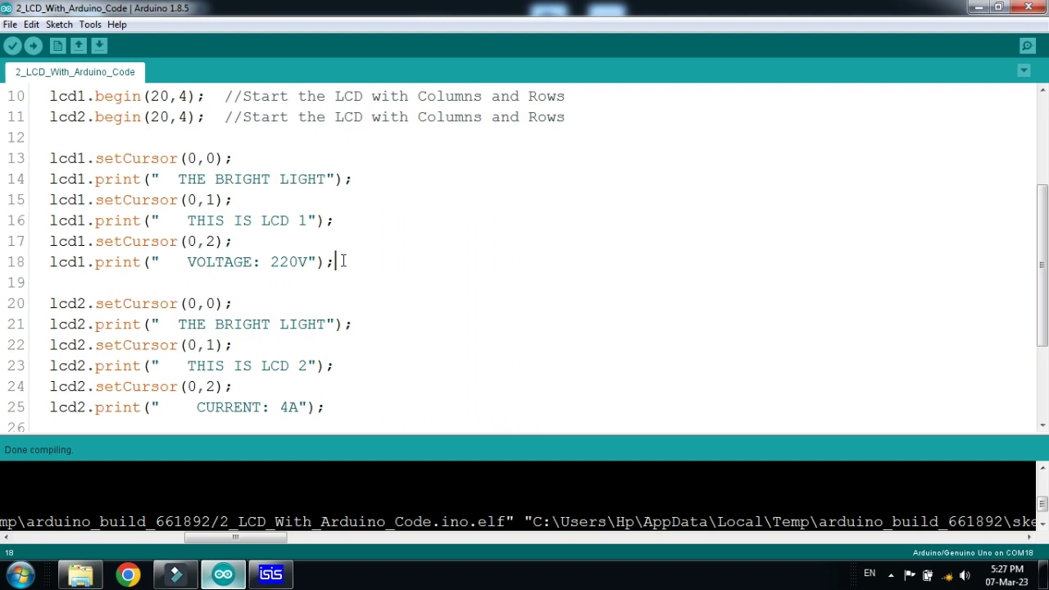
pyautogui.hotkey('ctrl', 'v')
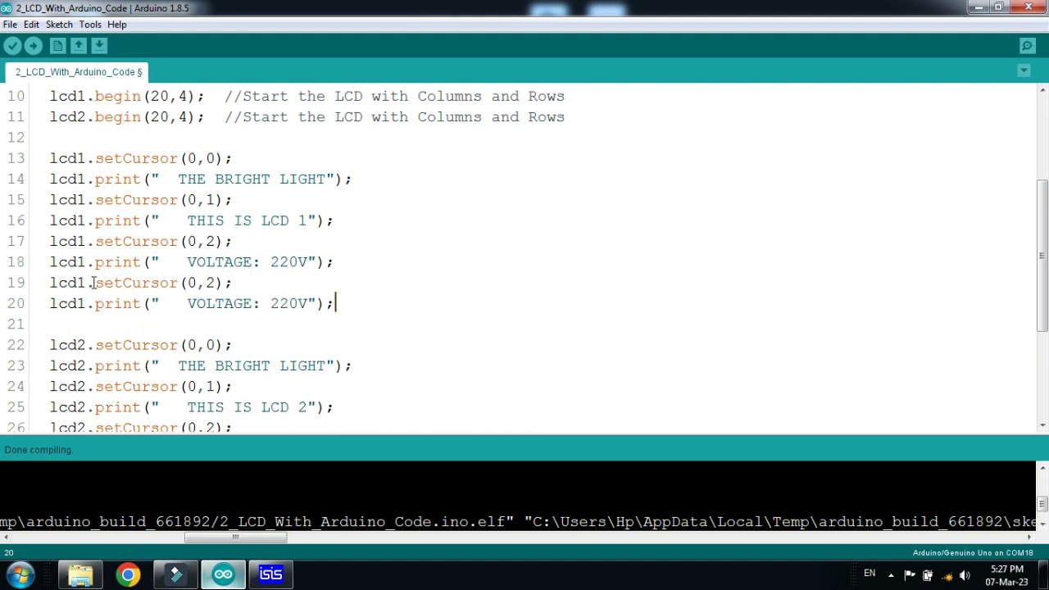
# Step: Change the copy to setCursor row 3 printing PLEASE SUBSCRIBE, then recompile
pyautogui.doubleClick(209, 281)
pyautogui.write('3')
pyautogui.moveTo(160, 303); pyautogui.dragTo(308, 303)
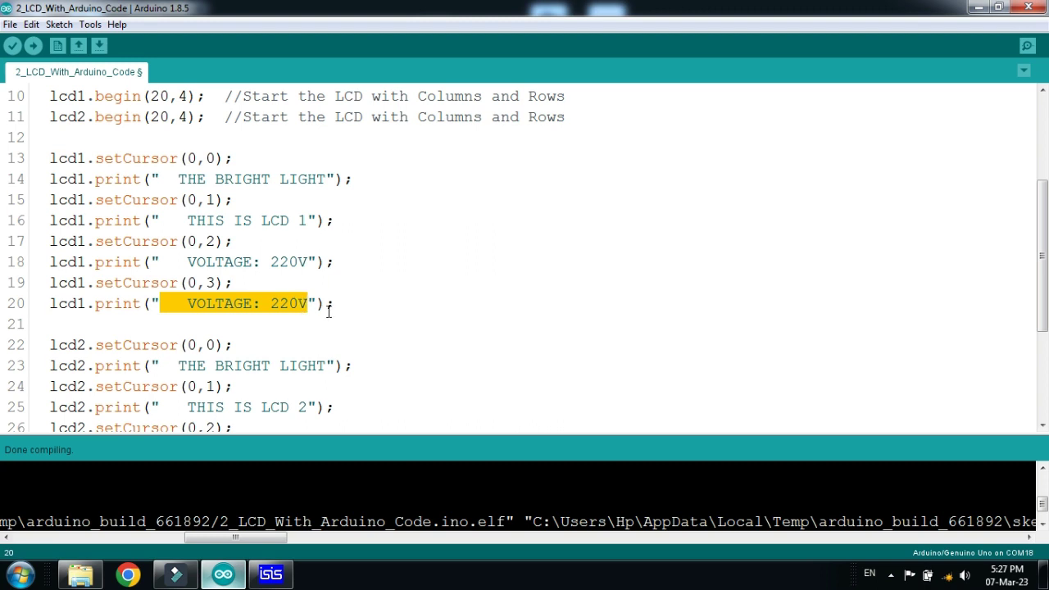
pyautogui.write('PLEASE ')
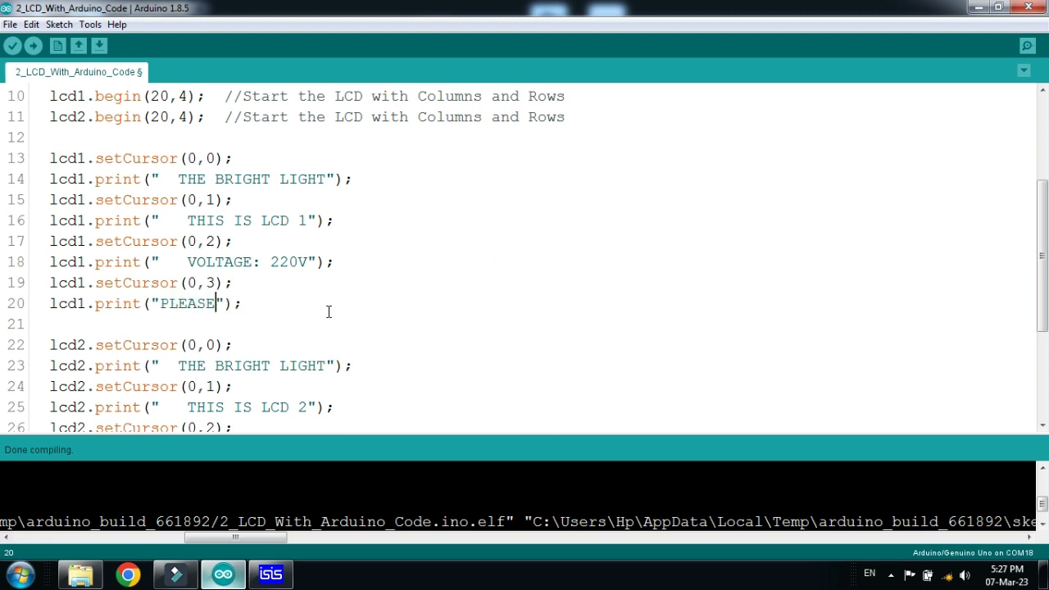
pyautogui.write('SUBSVR')
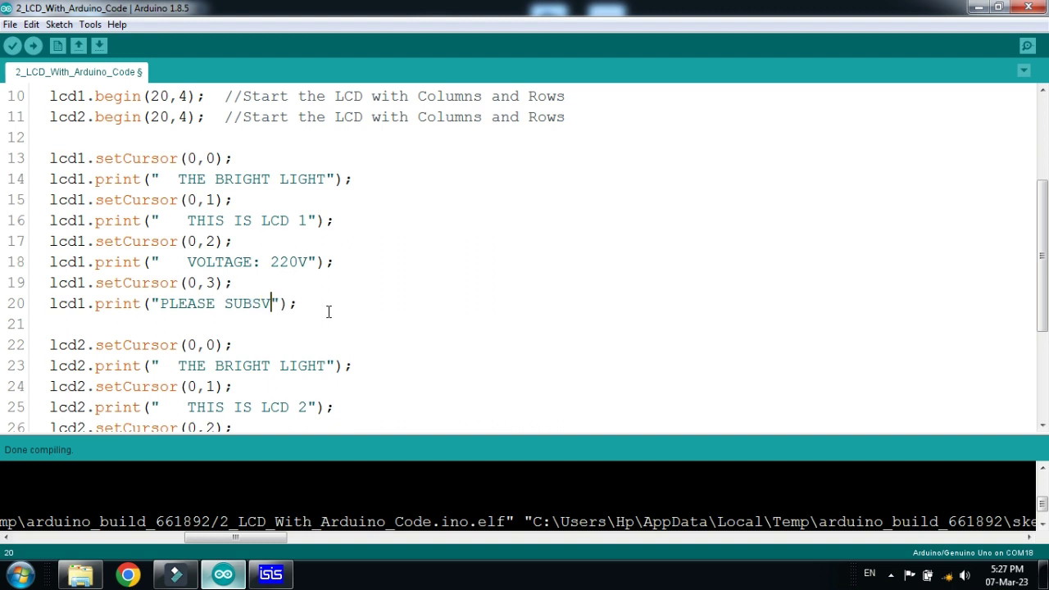
pyautogui.write('IBE')
pyautogui.moveTo(261, 304); pyautogui.dragTo(270, 304)
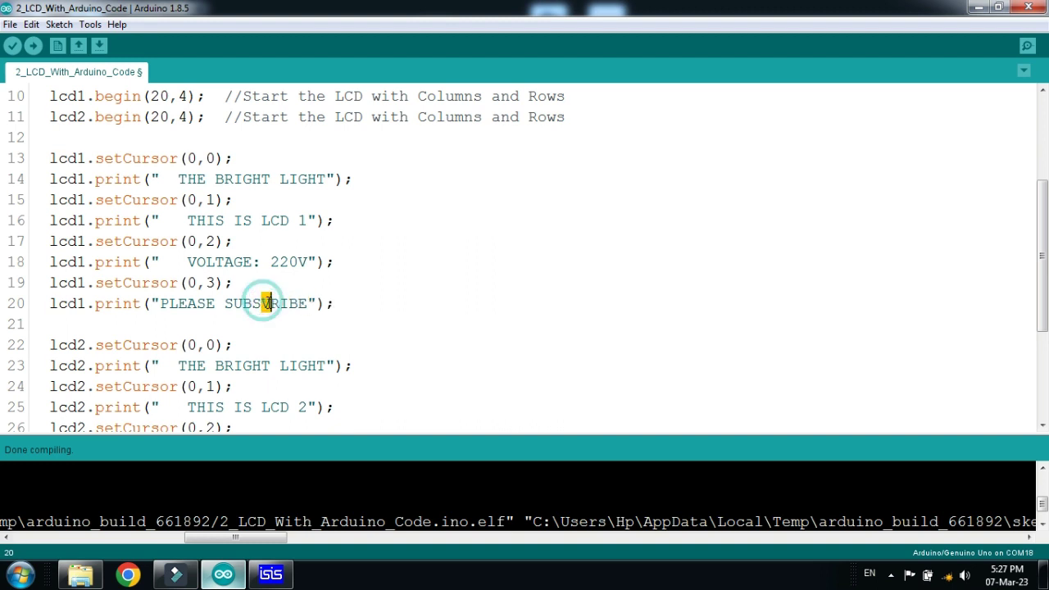
pyautogui.write('C')
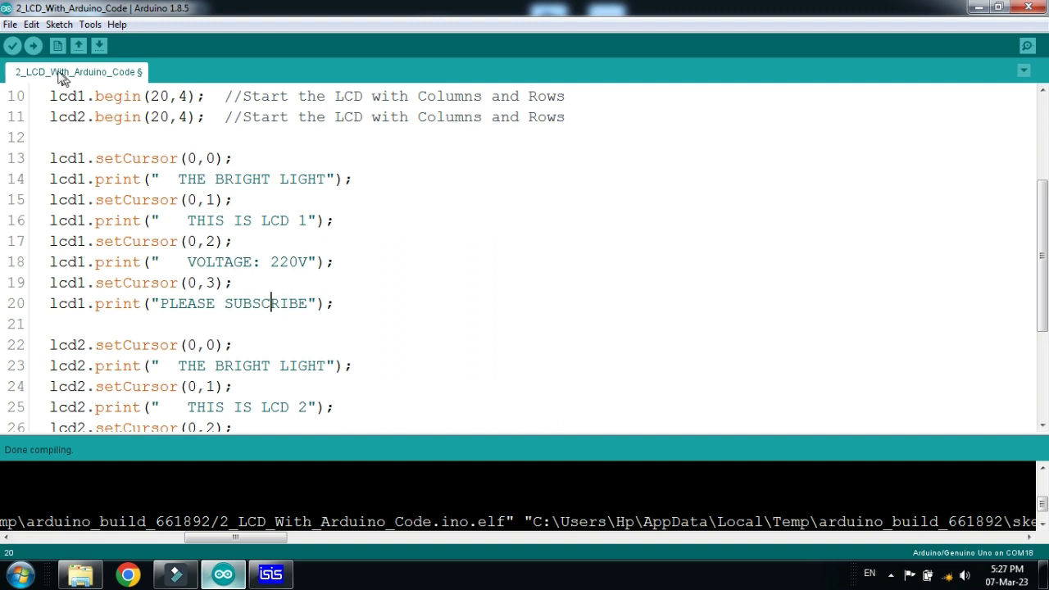
pyautogui.click(12, 46)
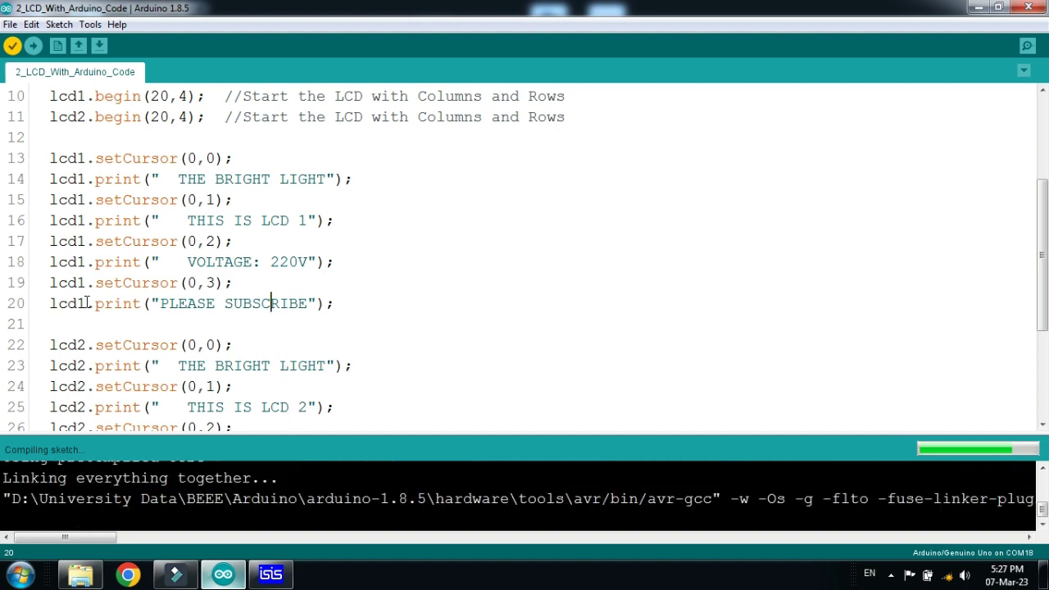
# Step: Return to the two-LCD schematic and start the simulation with the new code
pyautogui.click(271, 573)
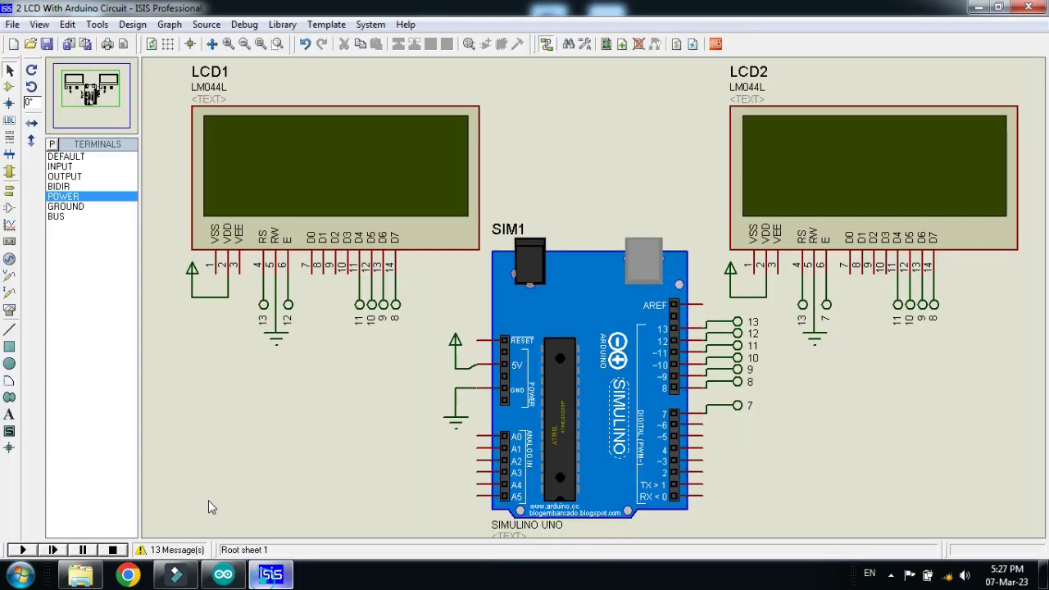
pyautogui.click(23, 550)
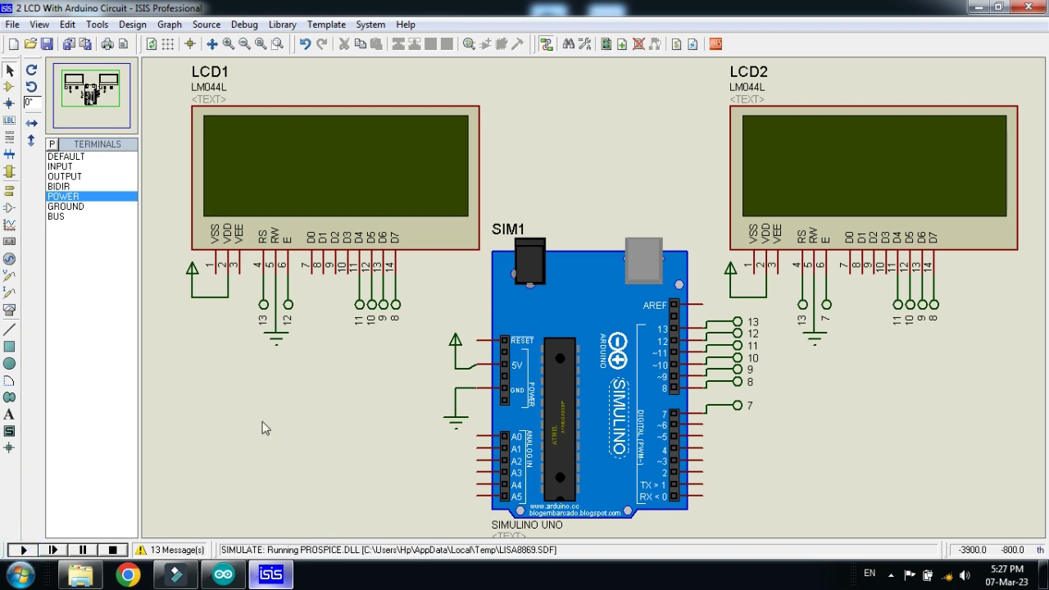